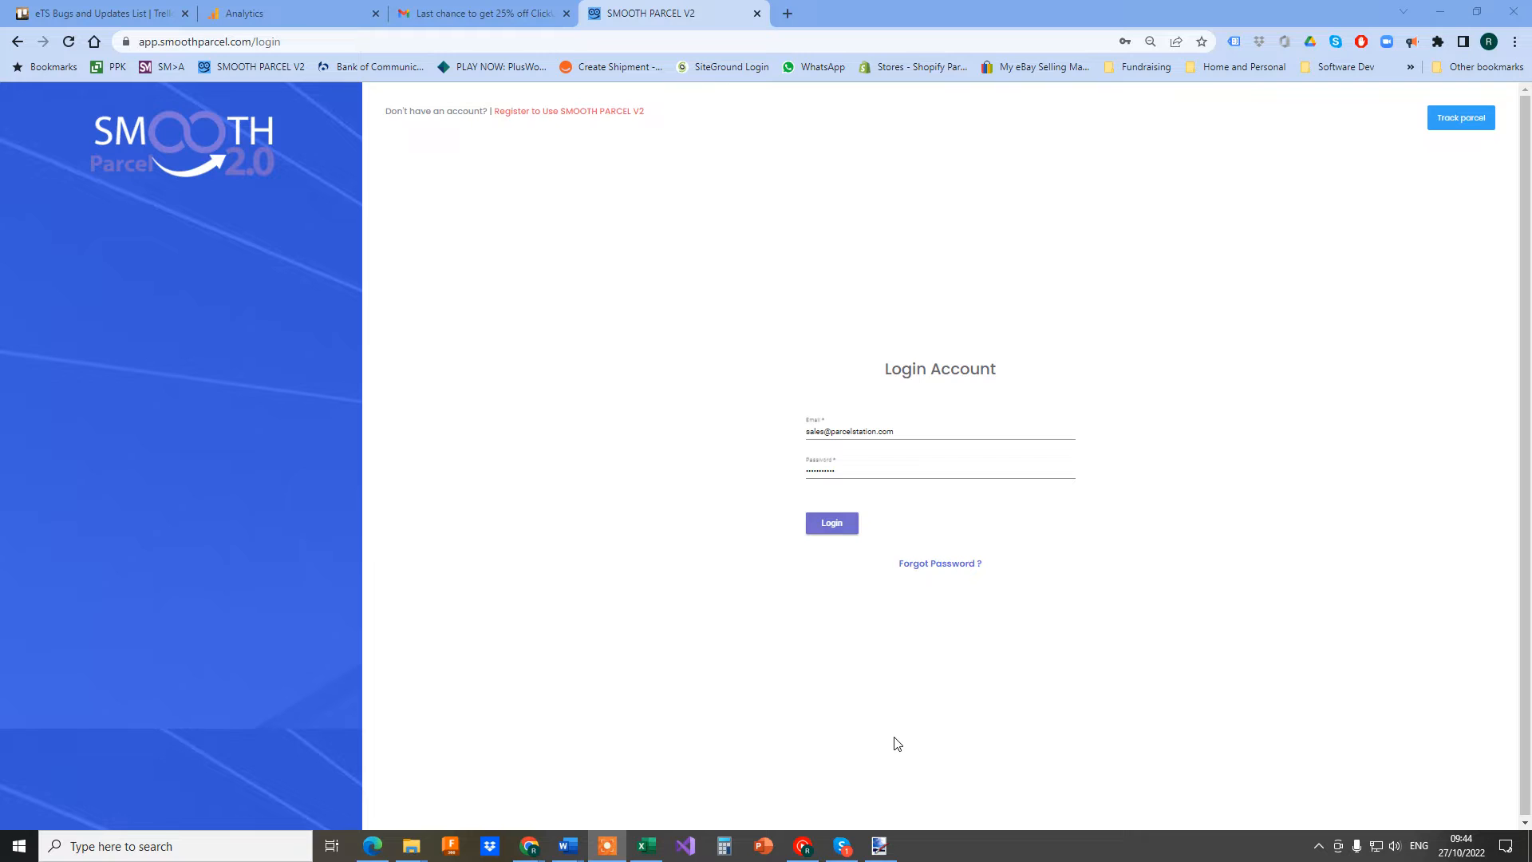
Replace the pre-filled email with the other saved account's login and sign in
triple_click(878, 432)
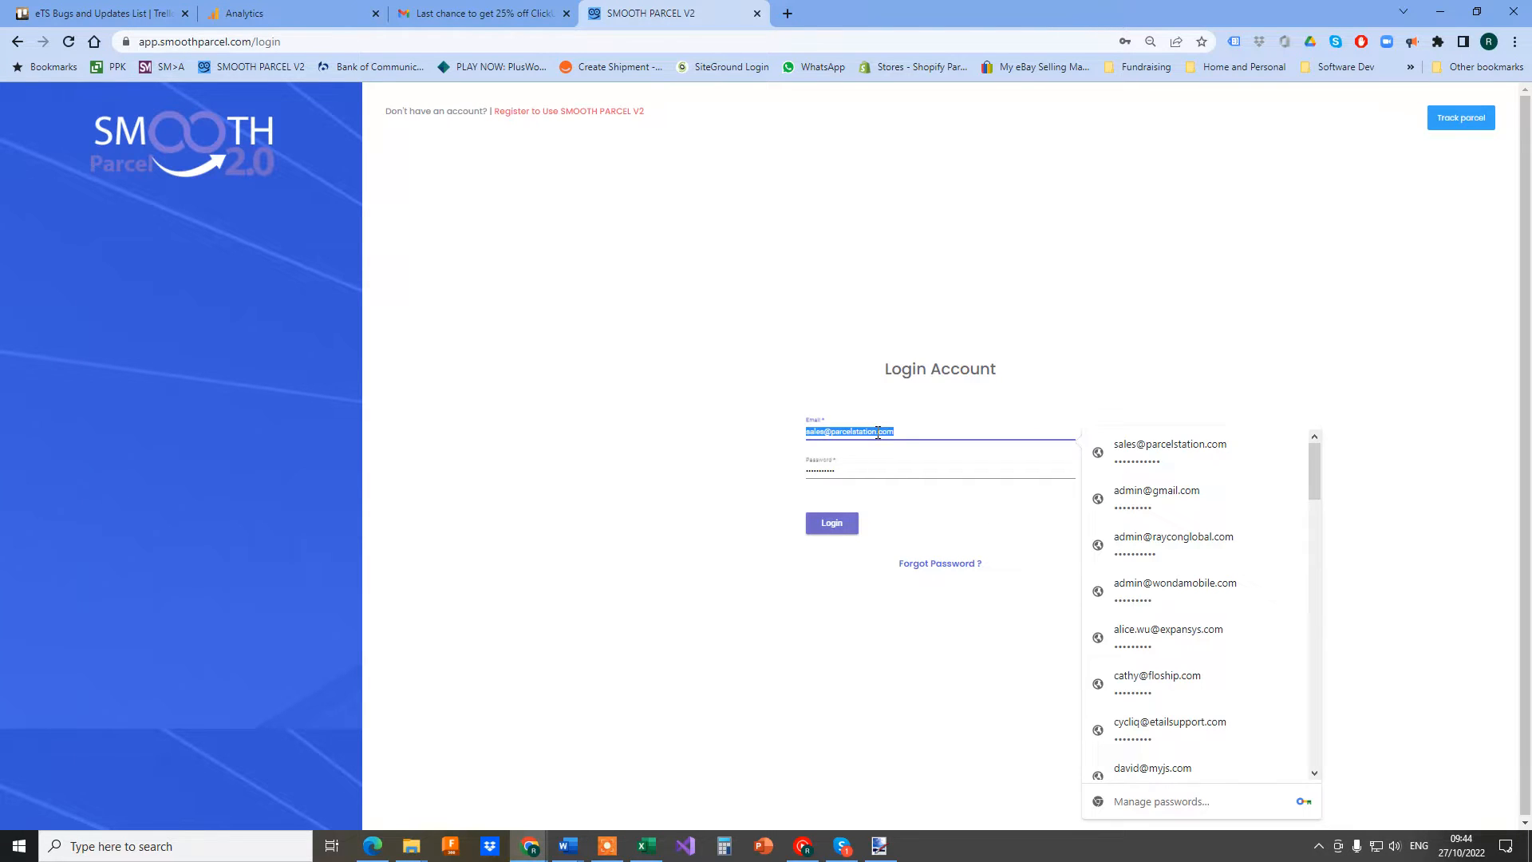
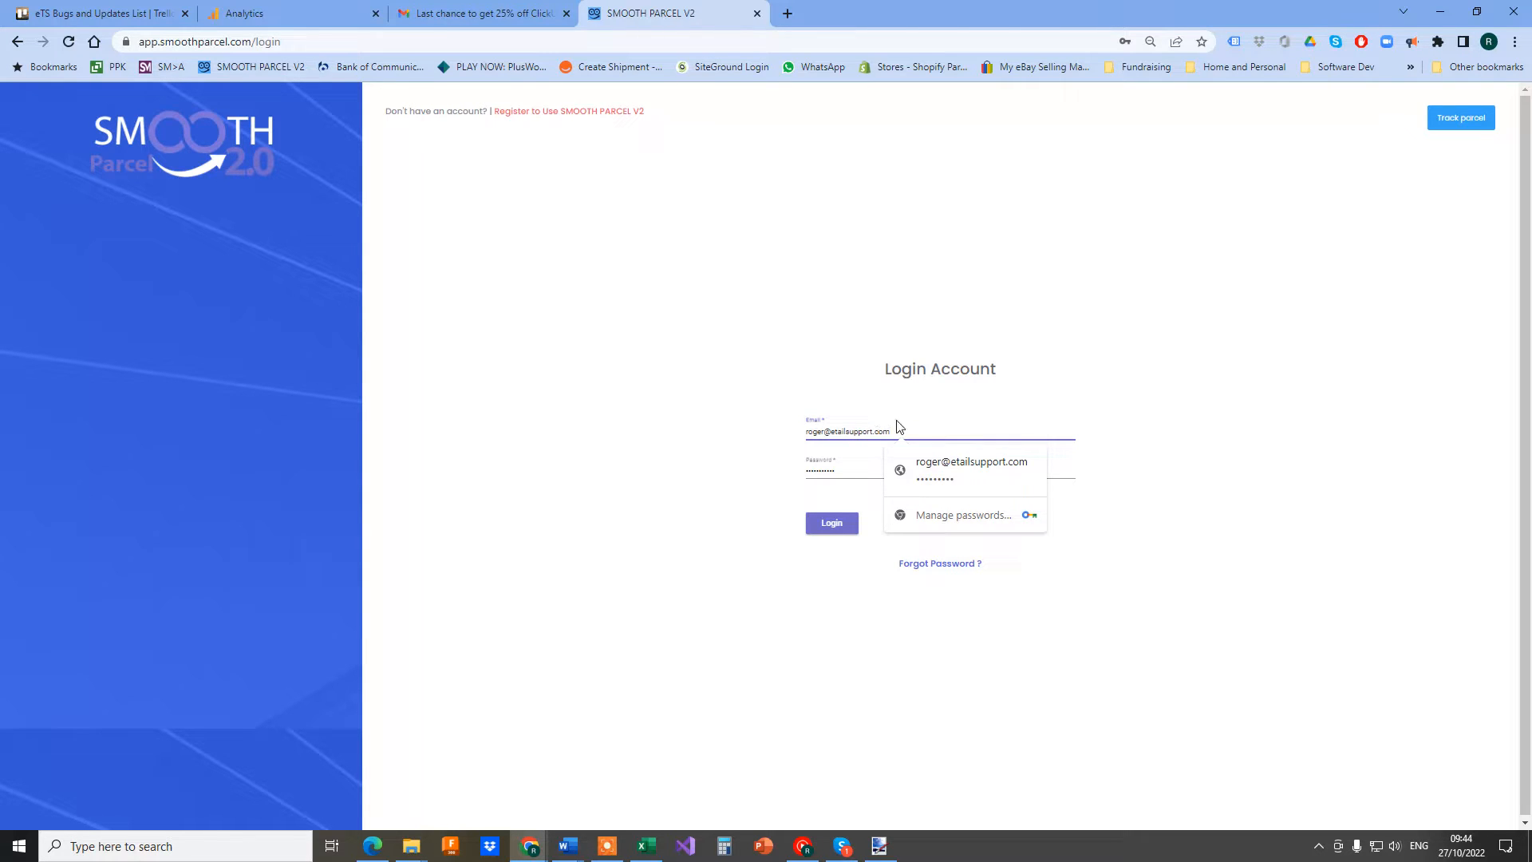
left_click(954, 471)
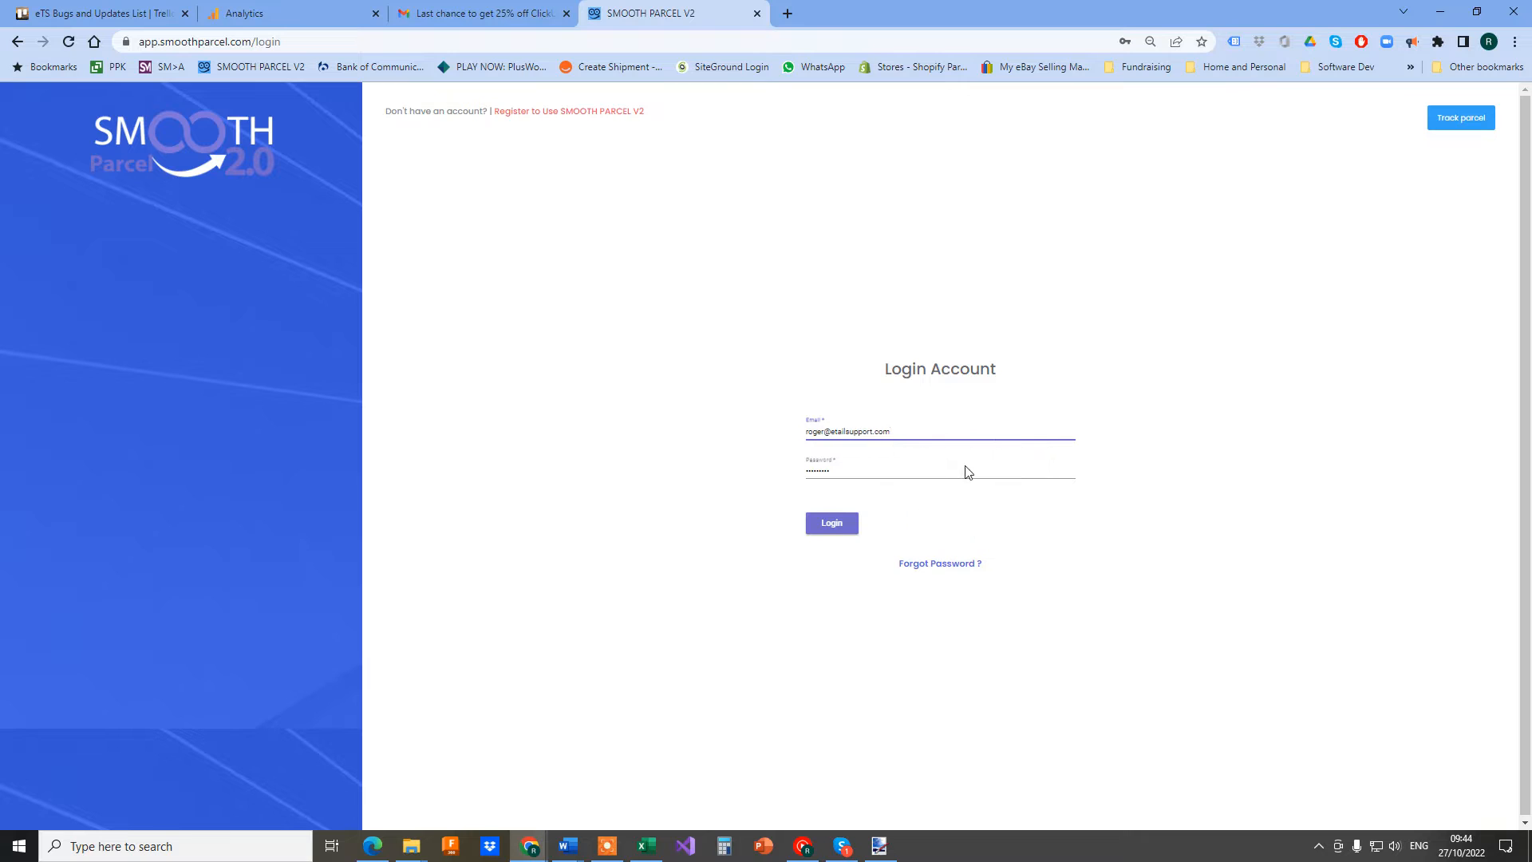
left_click(834, 524)
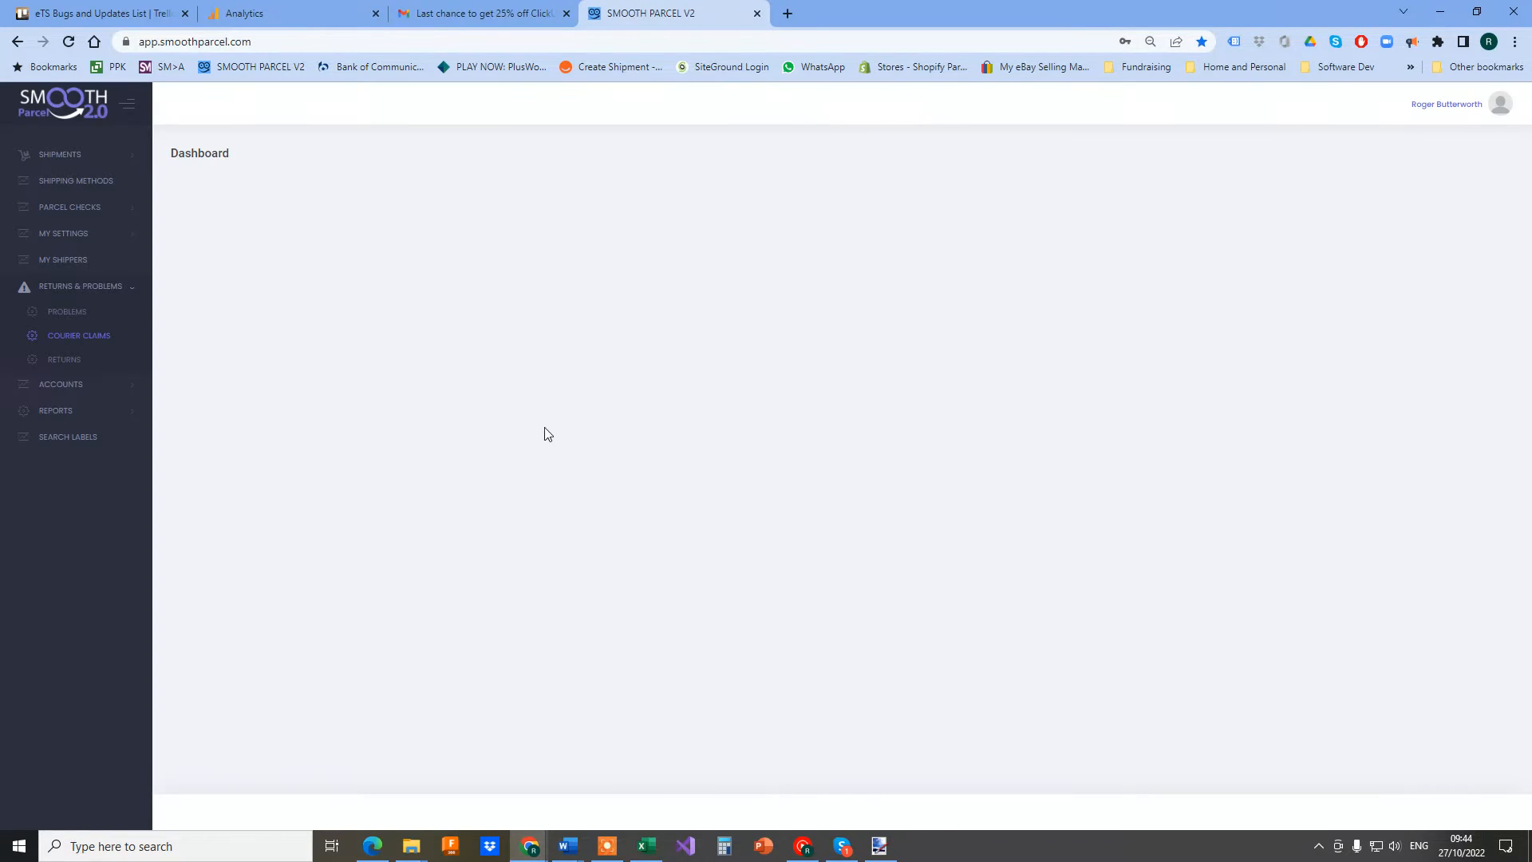
Go to the My Shippers page listing the active customer records
left_click(1500, 103)
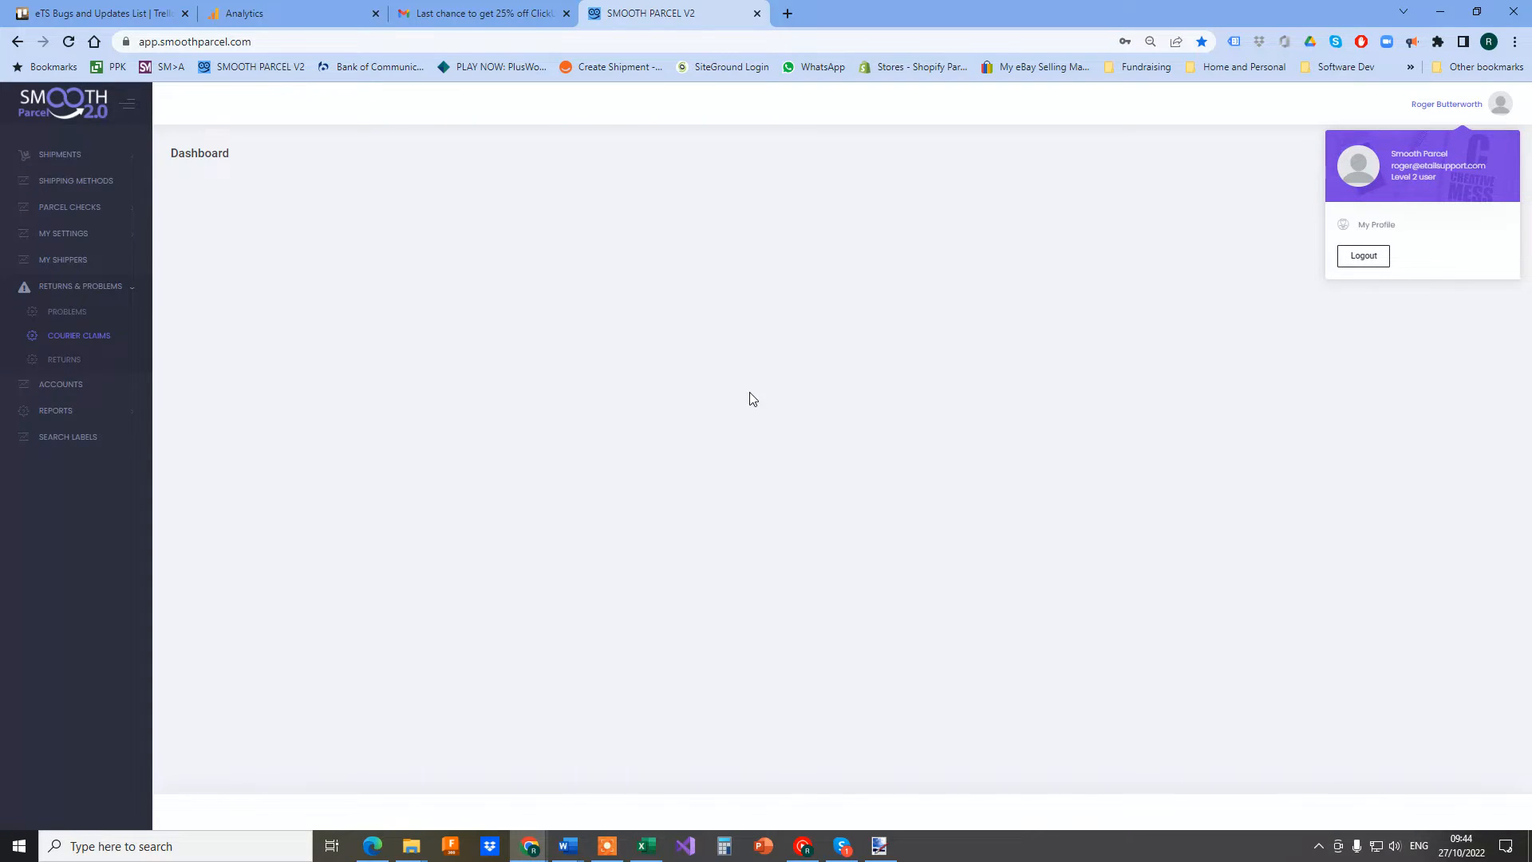
left_click(59, 267)
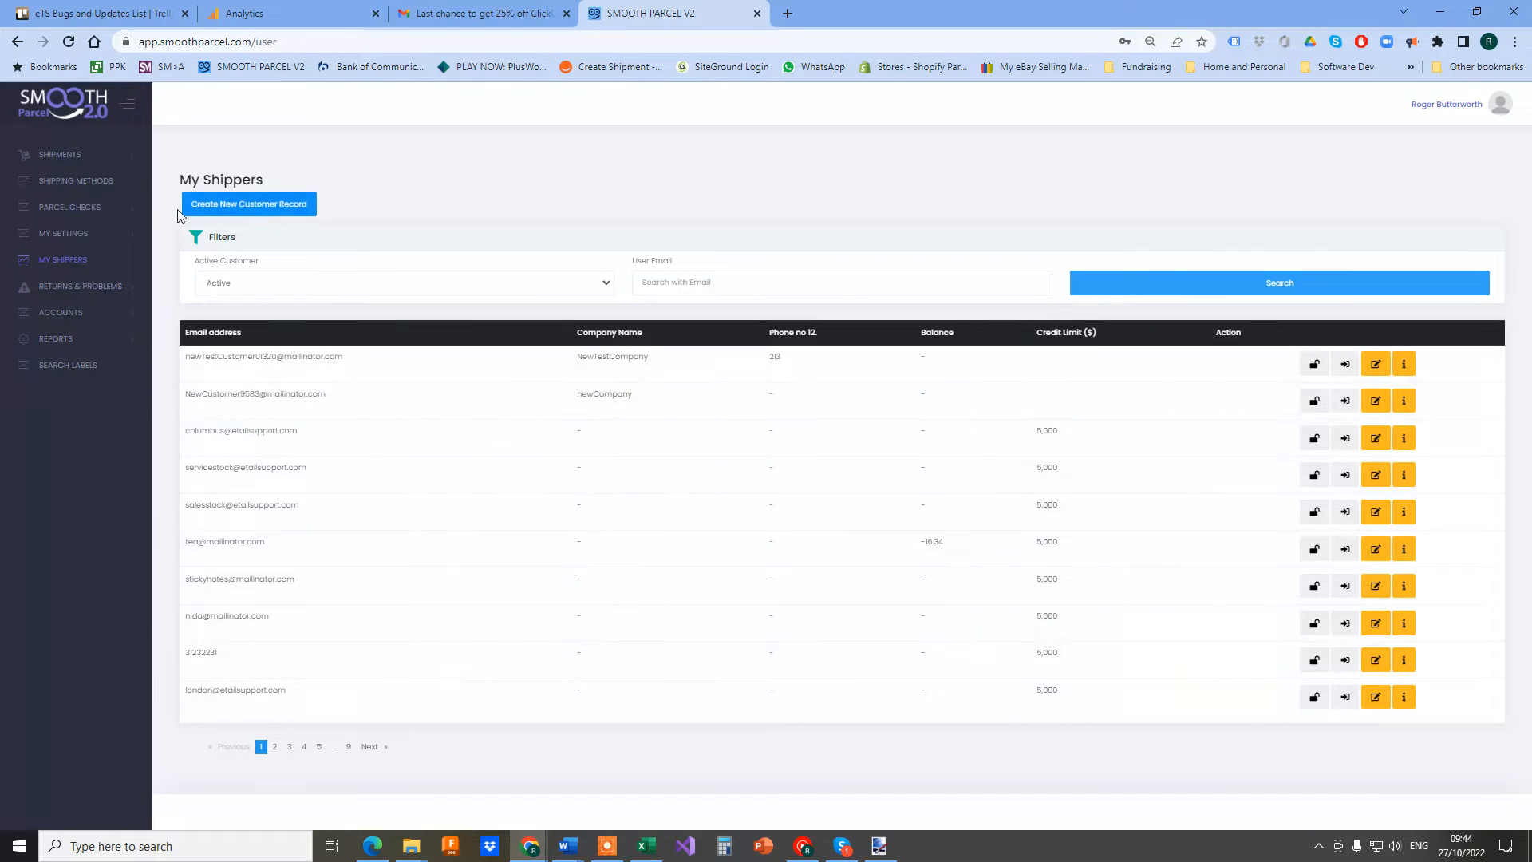
Start a new customer record and enter the test first, middle and last names
left_click(255, 207)
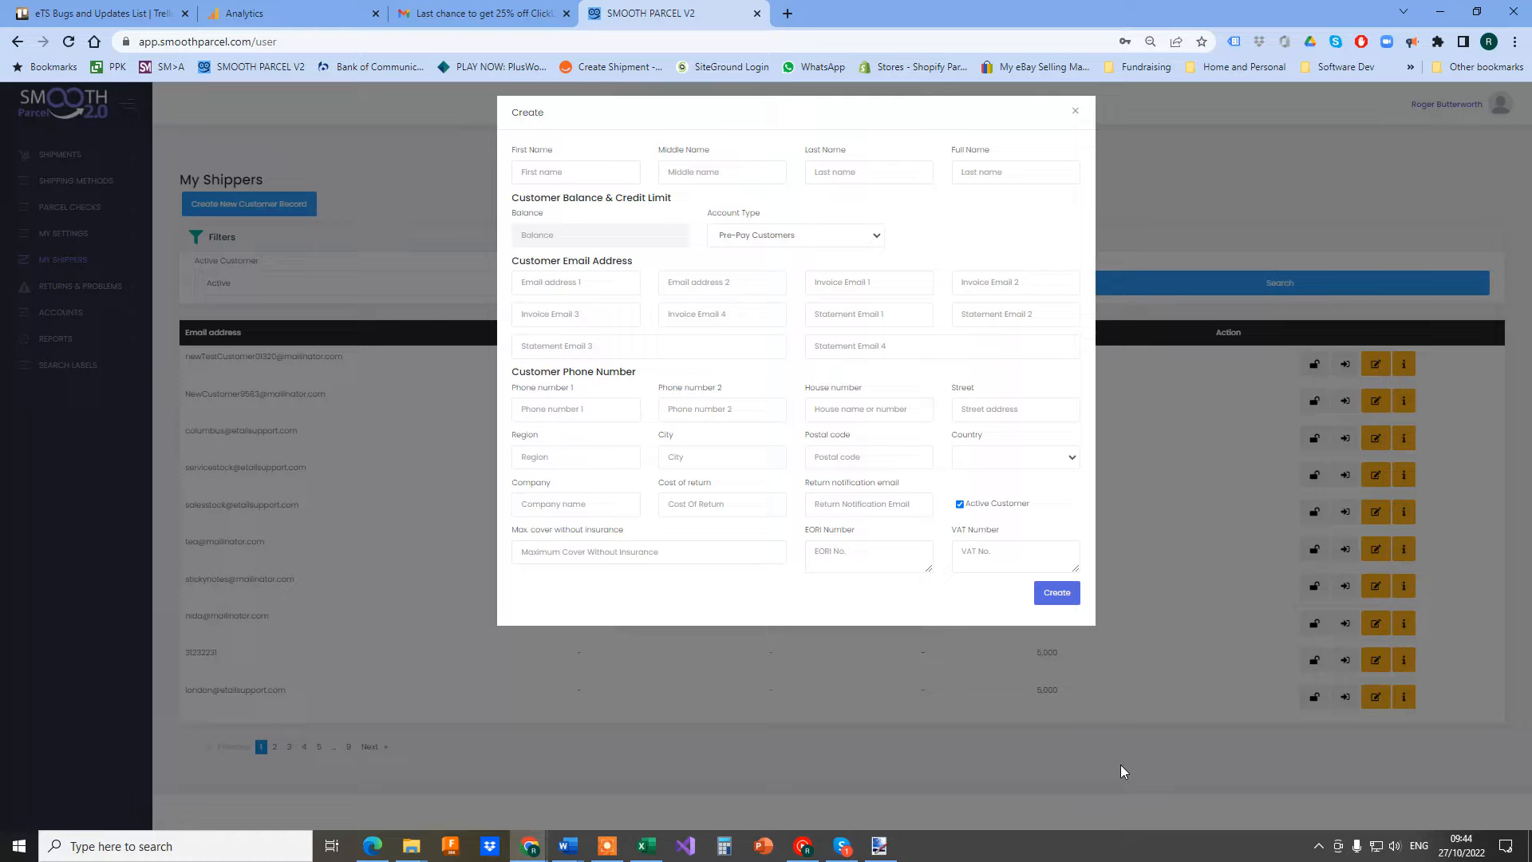
left_click(536, 171)
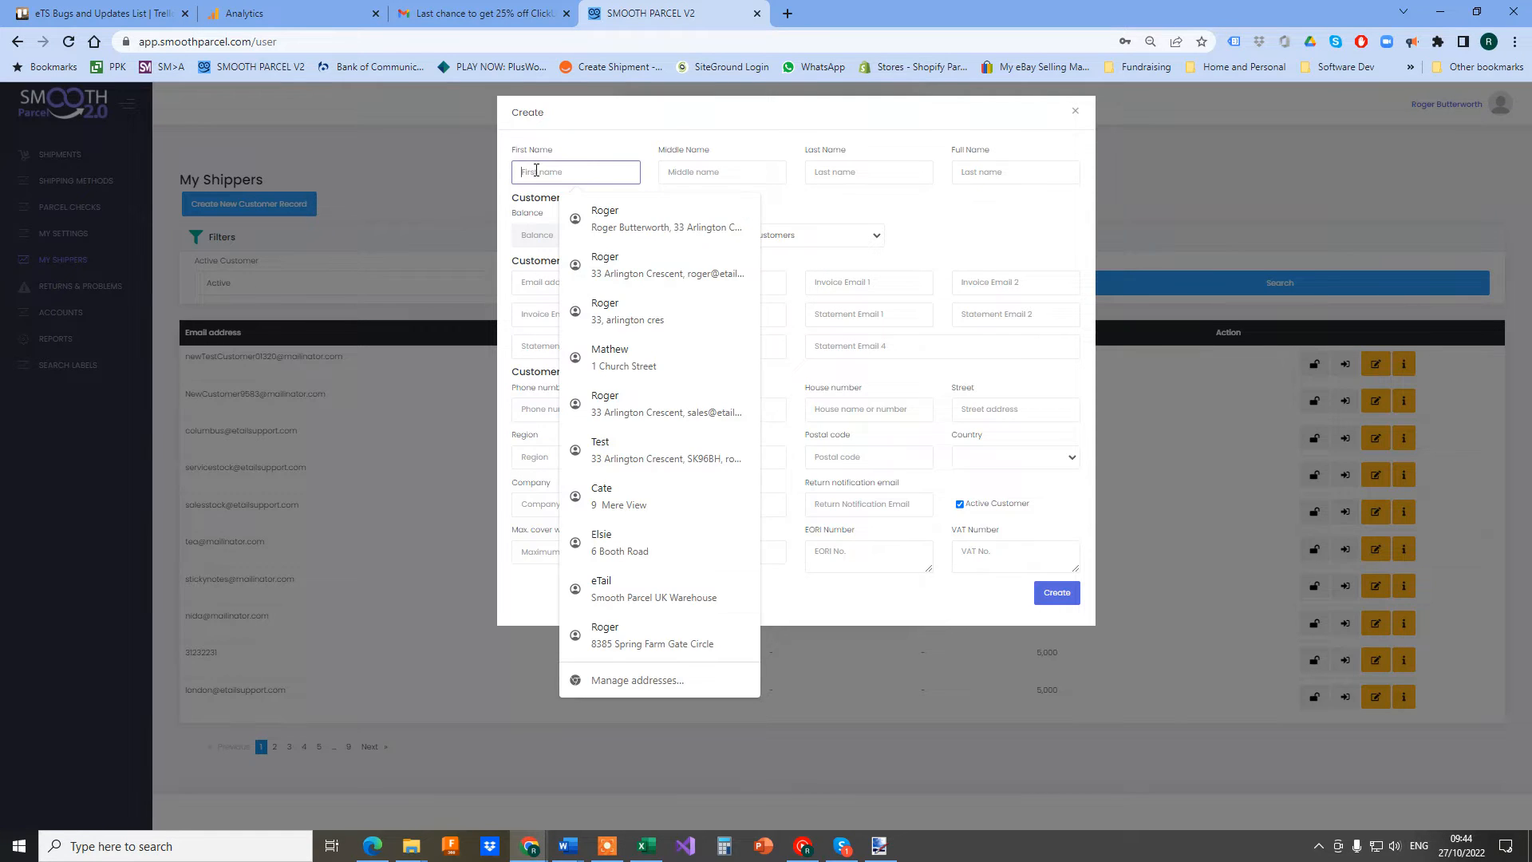
type("Test")
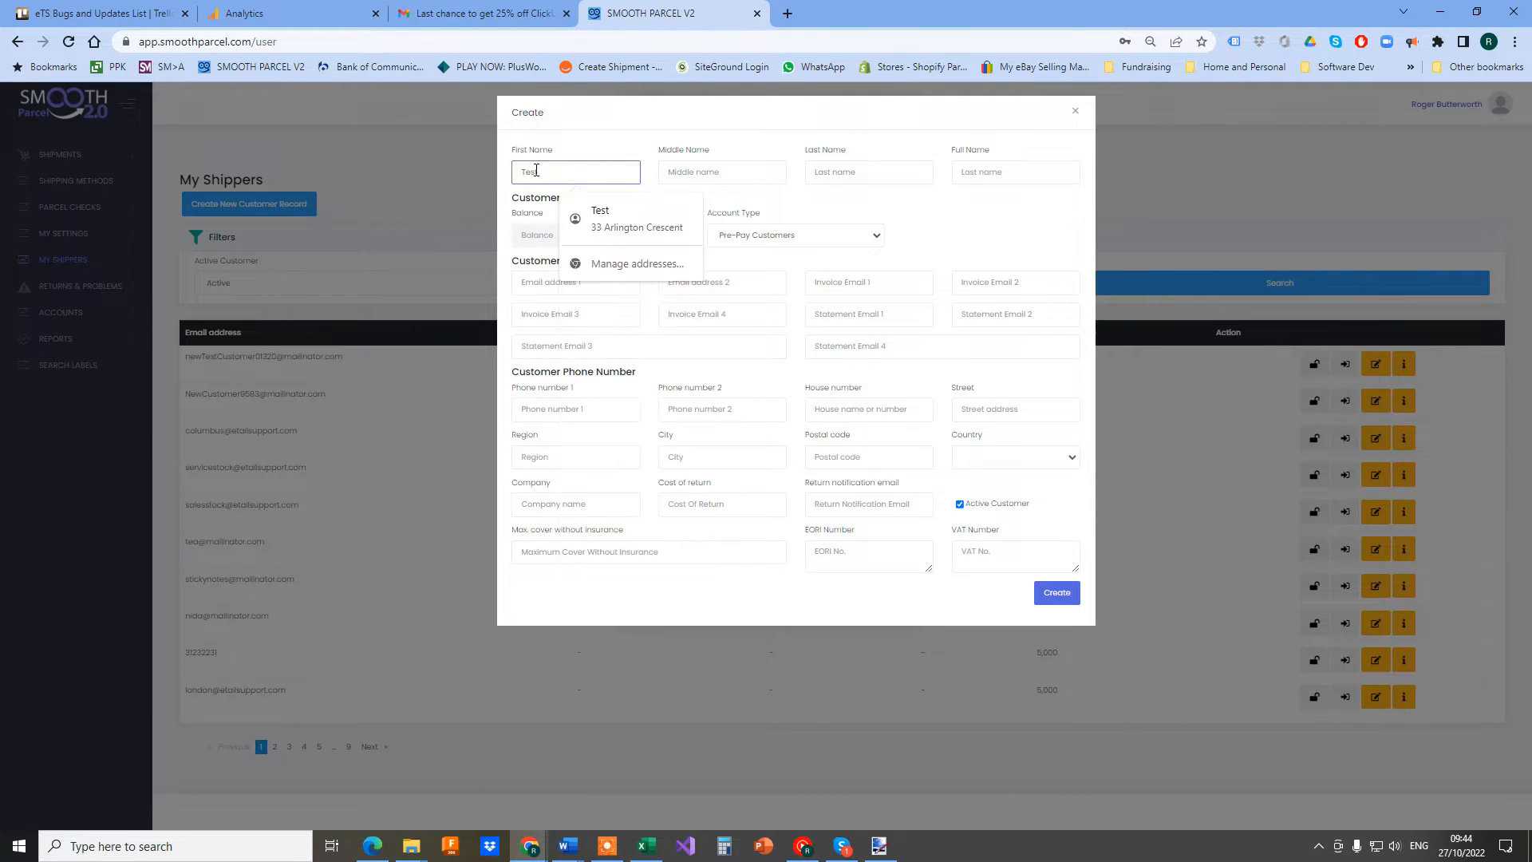
left_click(697, 173)
type("Te")
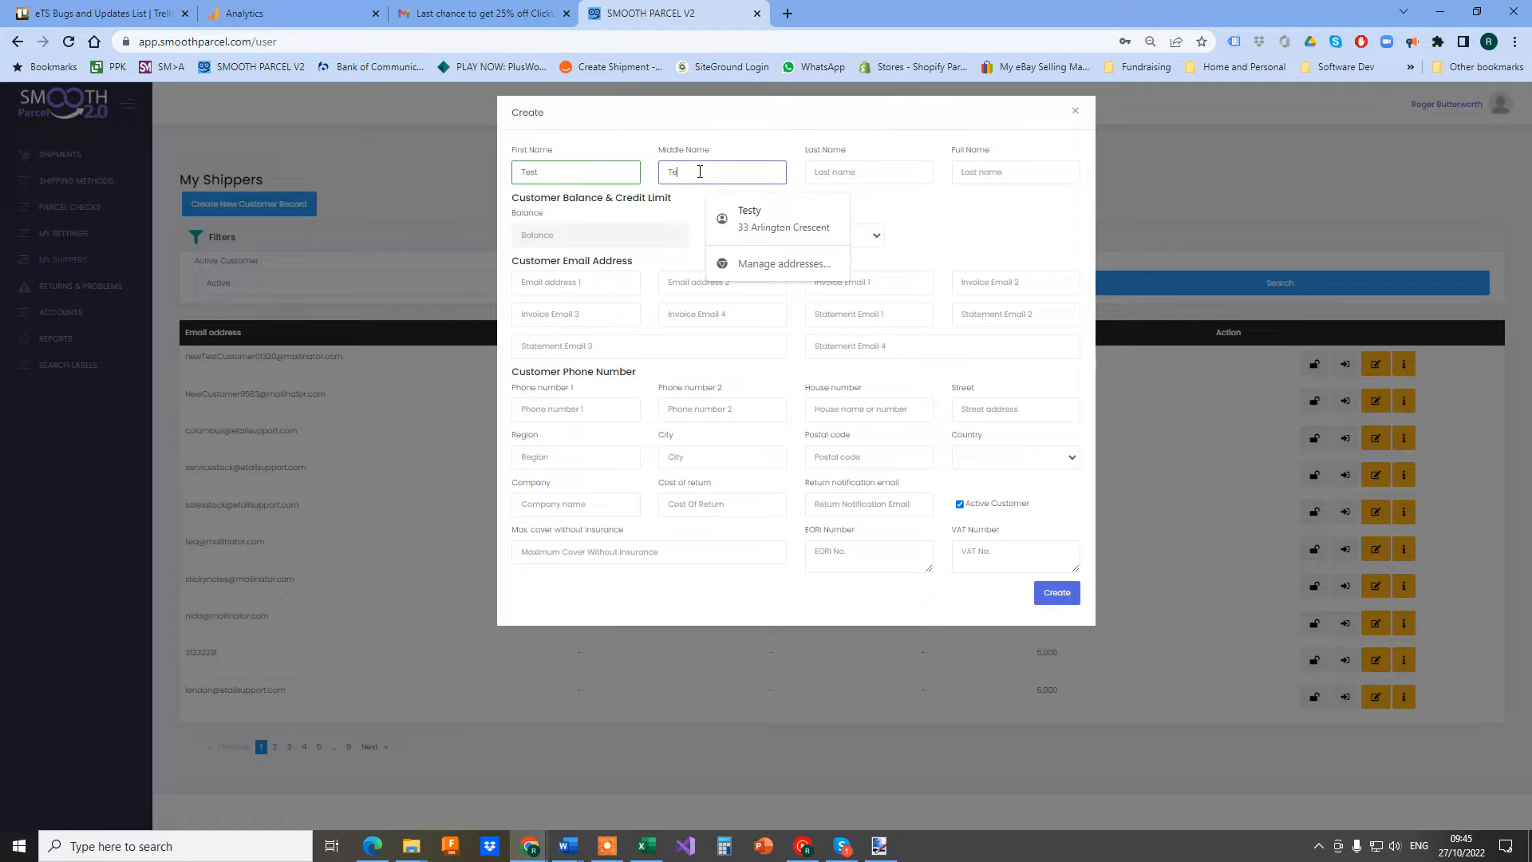
type("sty")
left_click(868, 170)
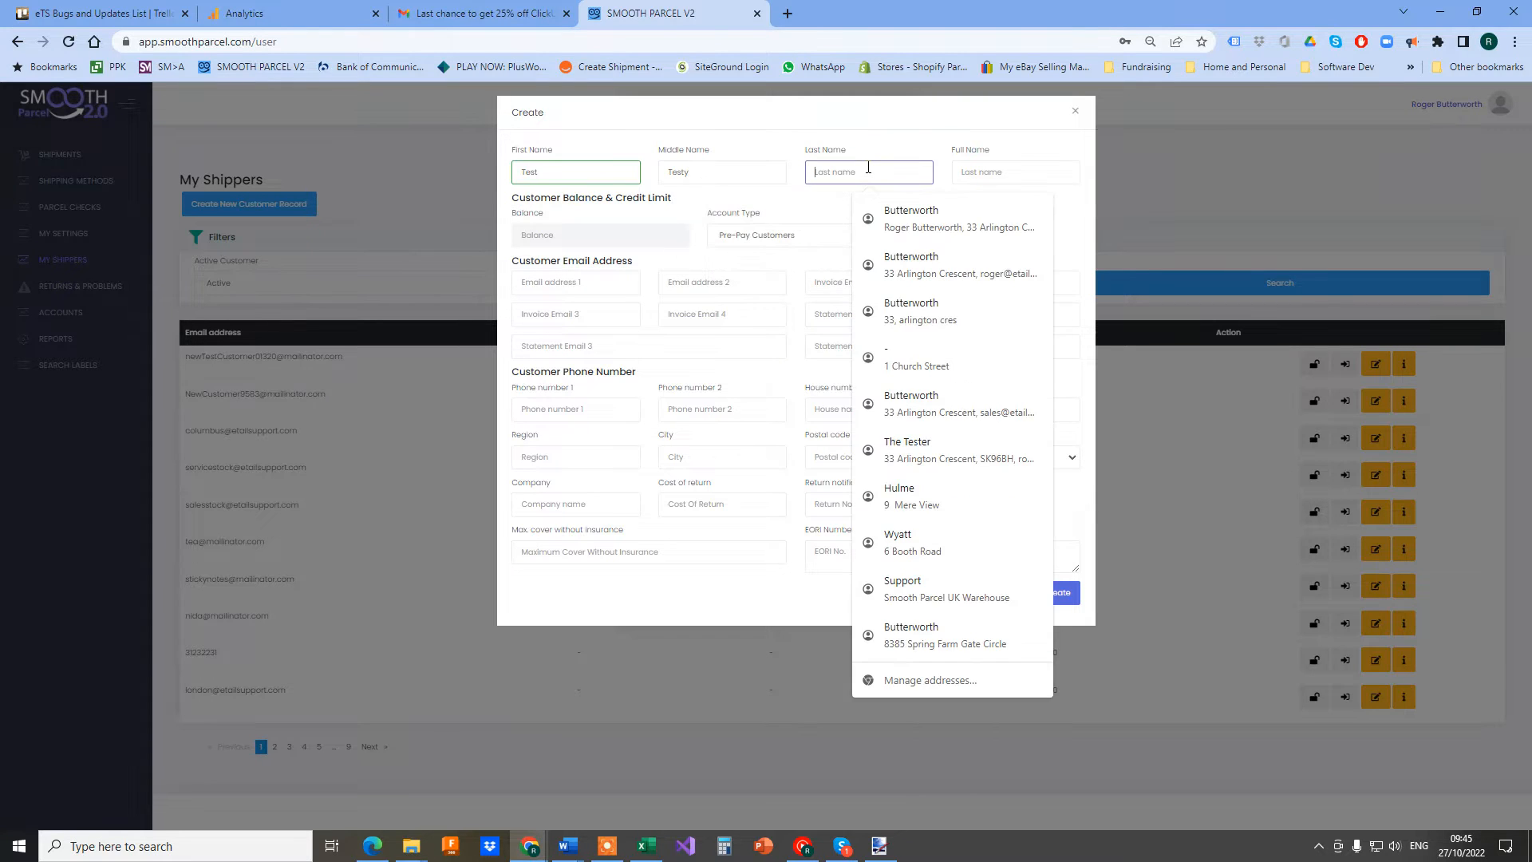
type("The Tester")
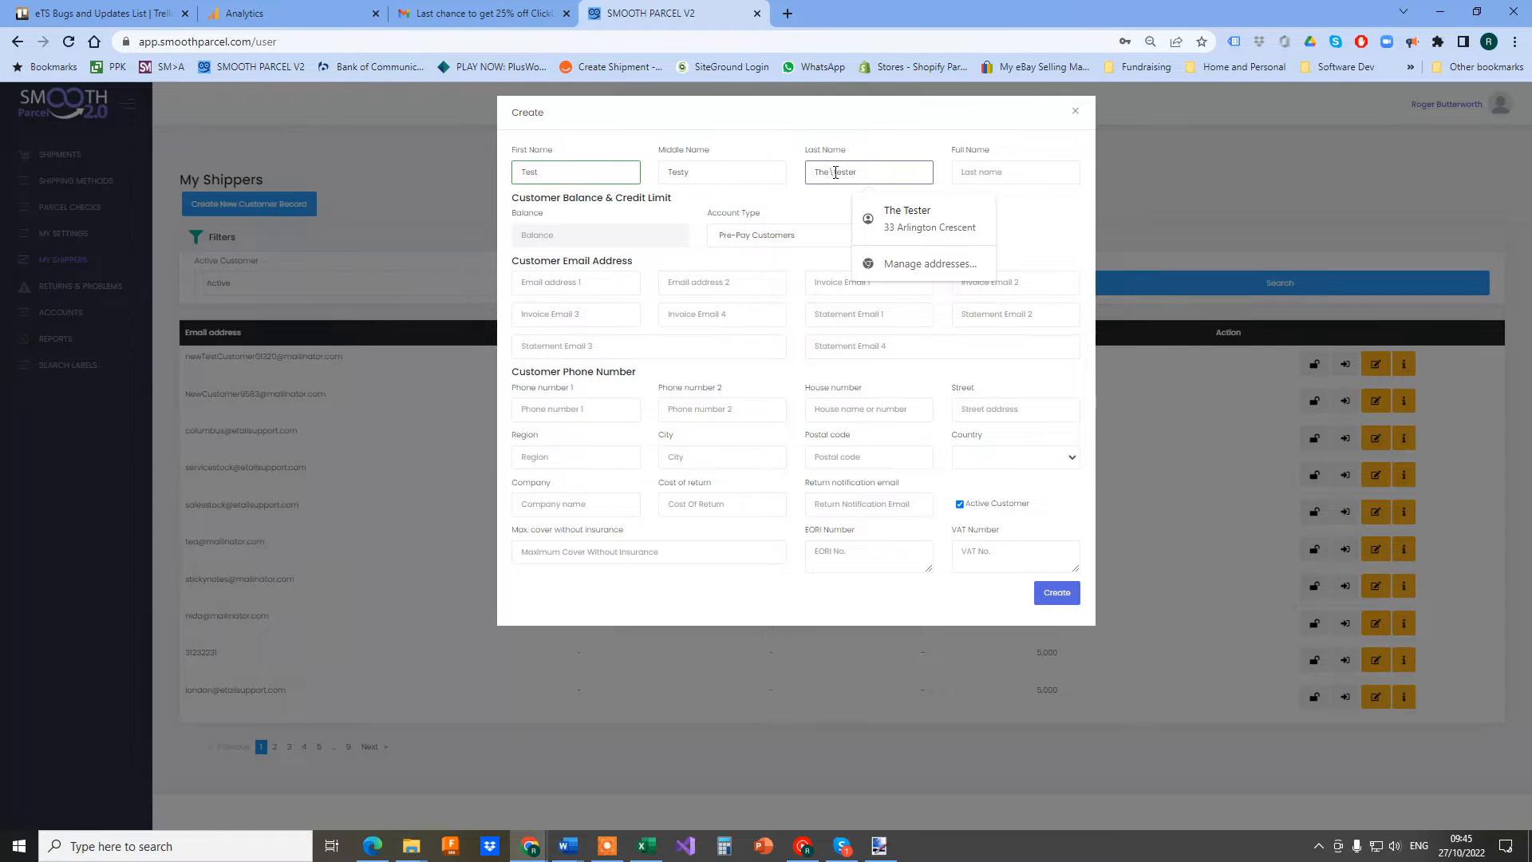
Remove the stray space from the last name and begin the full name 'Testy Co Limited'
left_click(832, 172)
key("BackSpace")
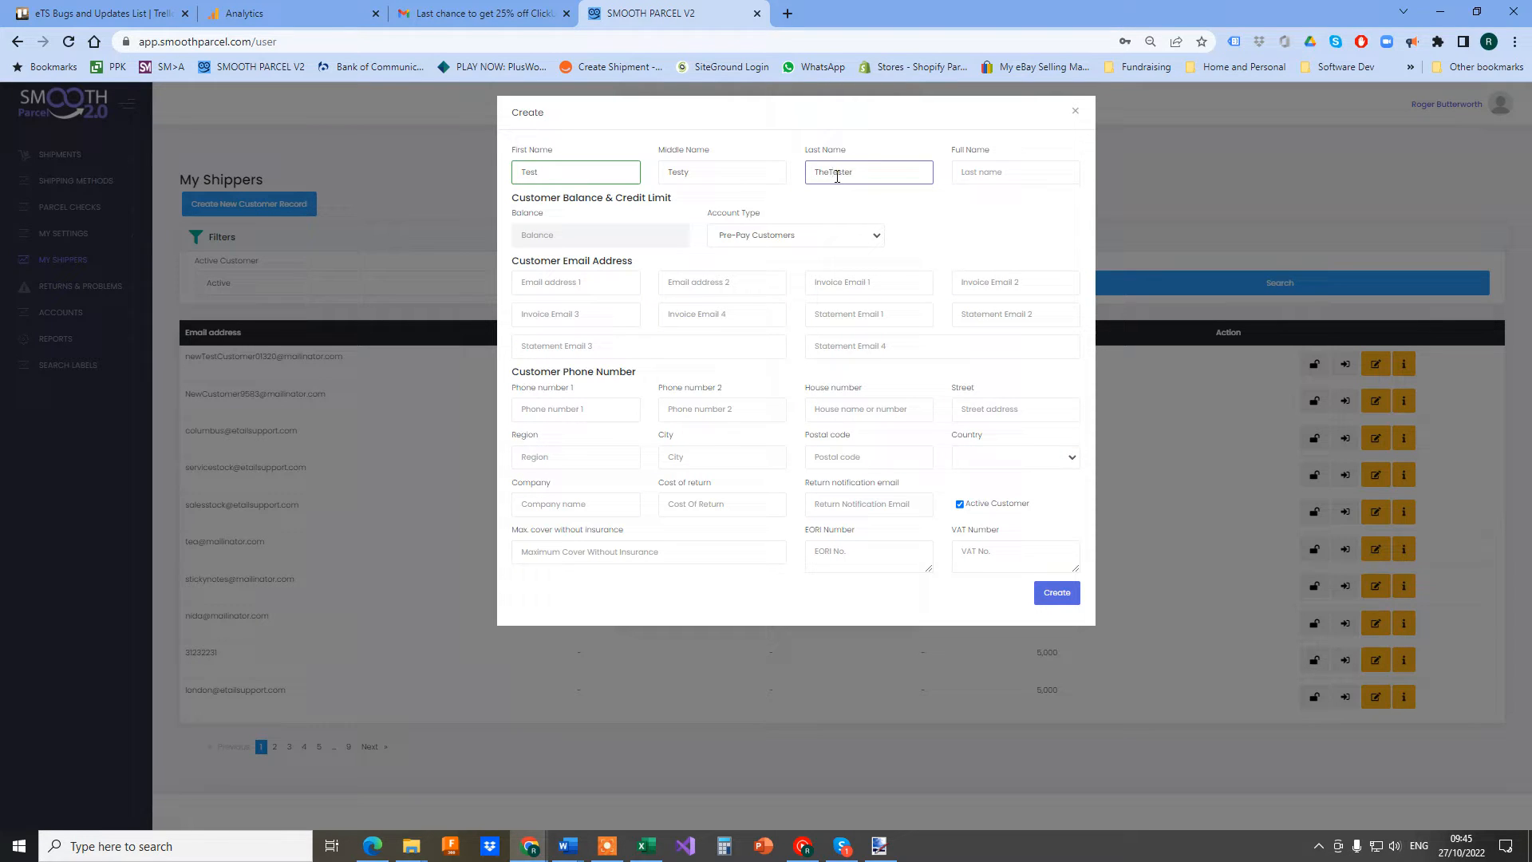
left_click(1016, 172)
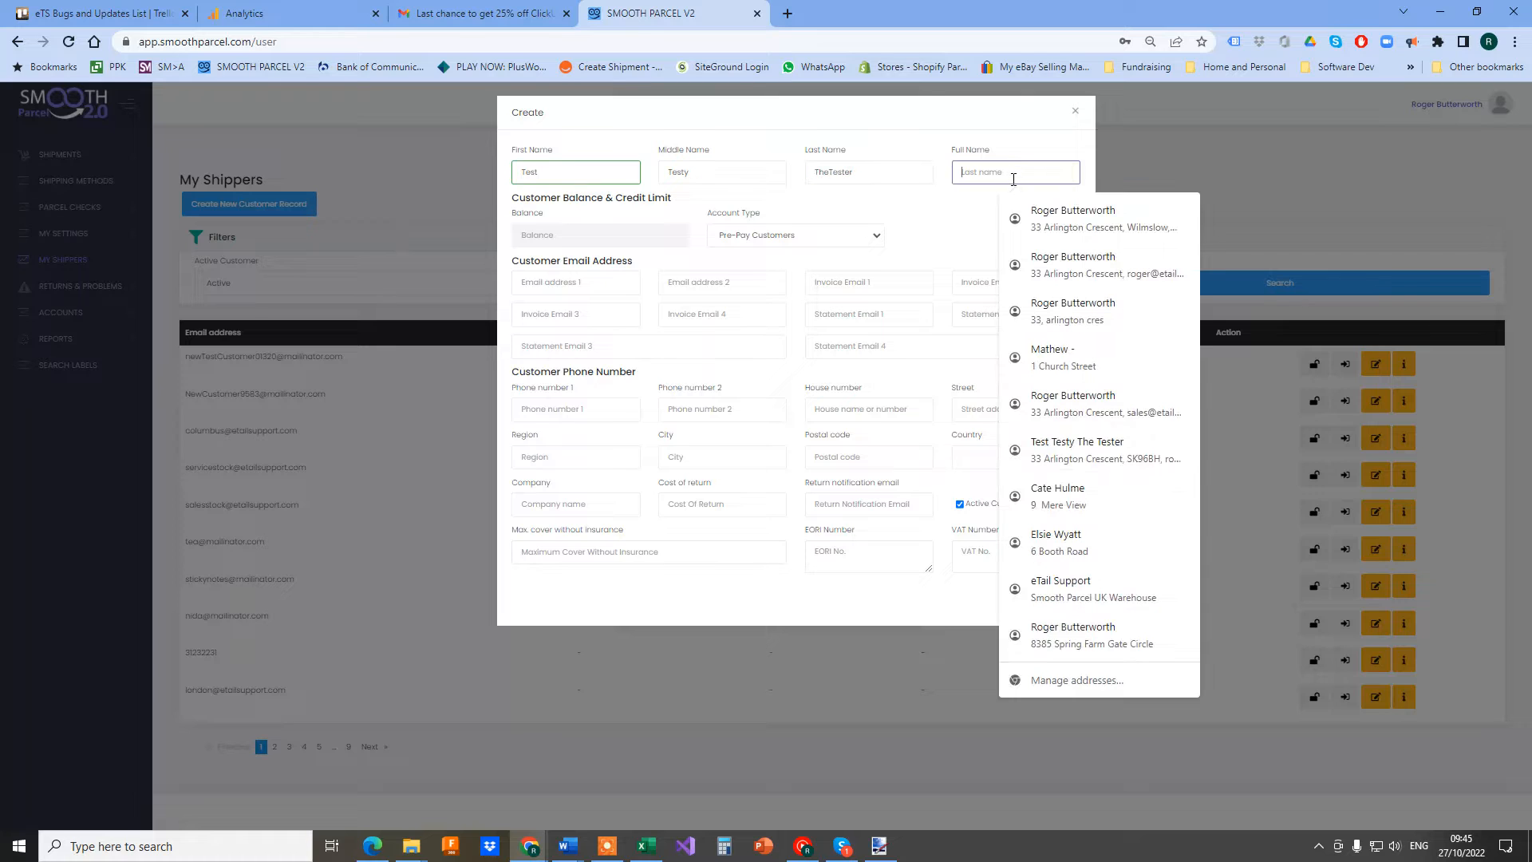
type("Test")
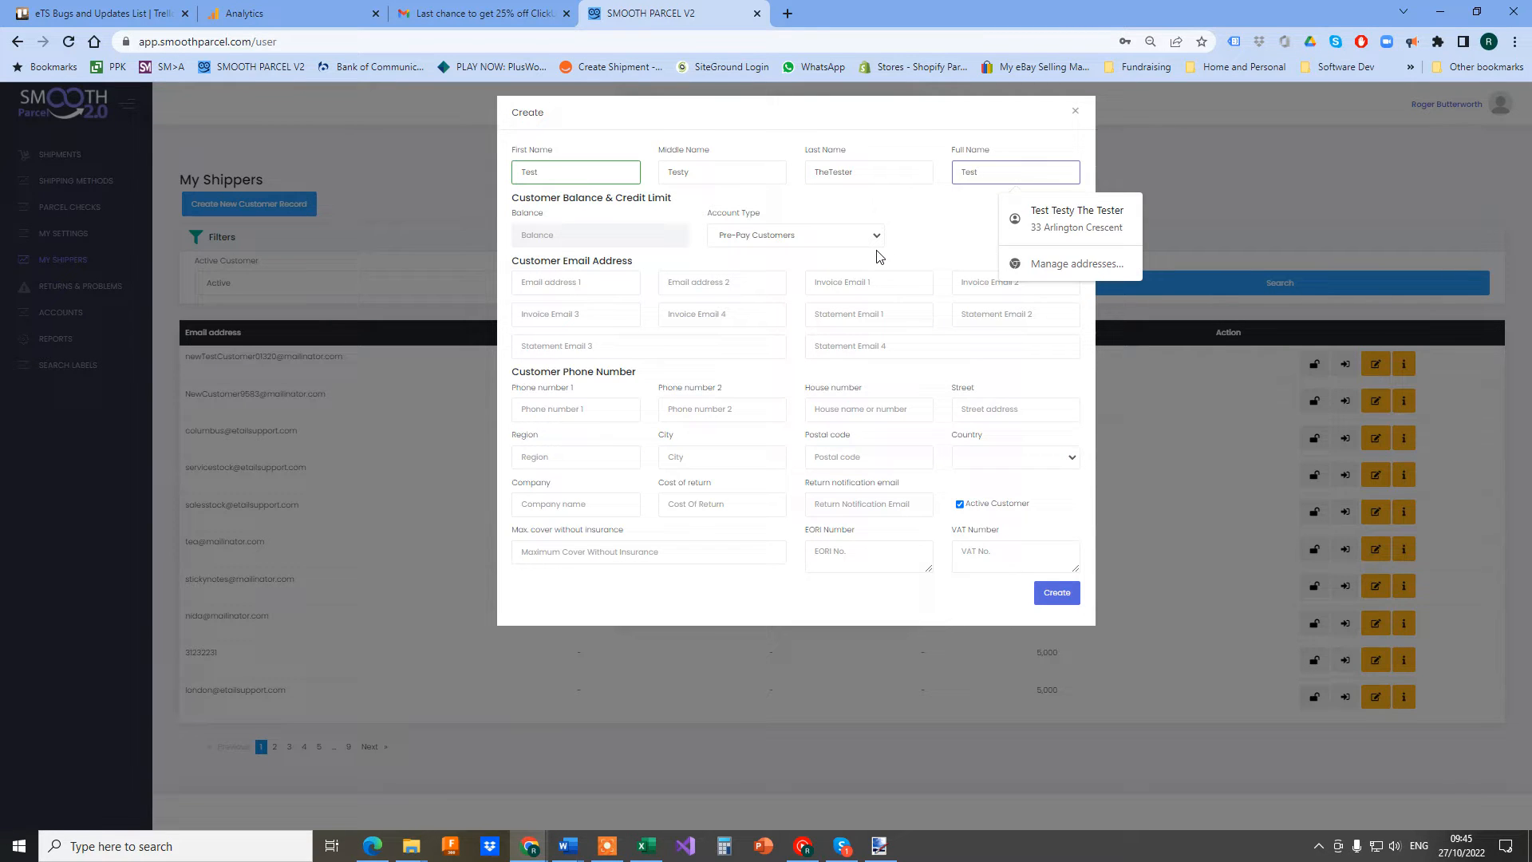
type("y Co")
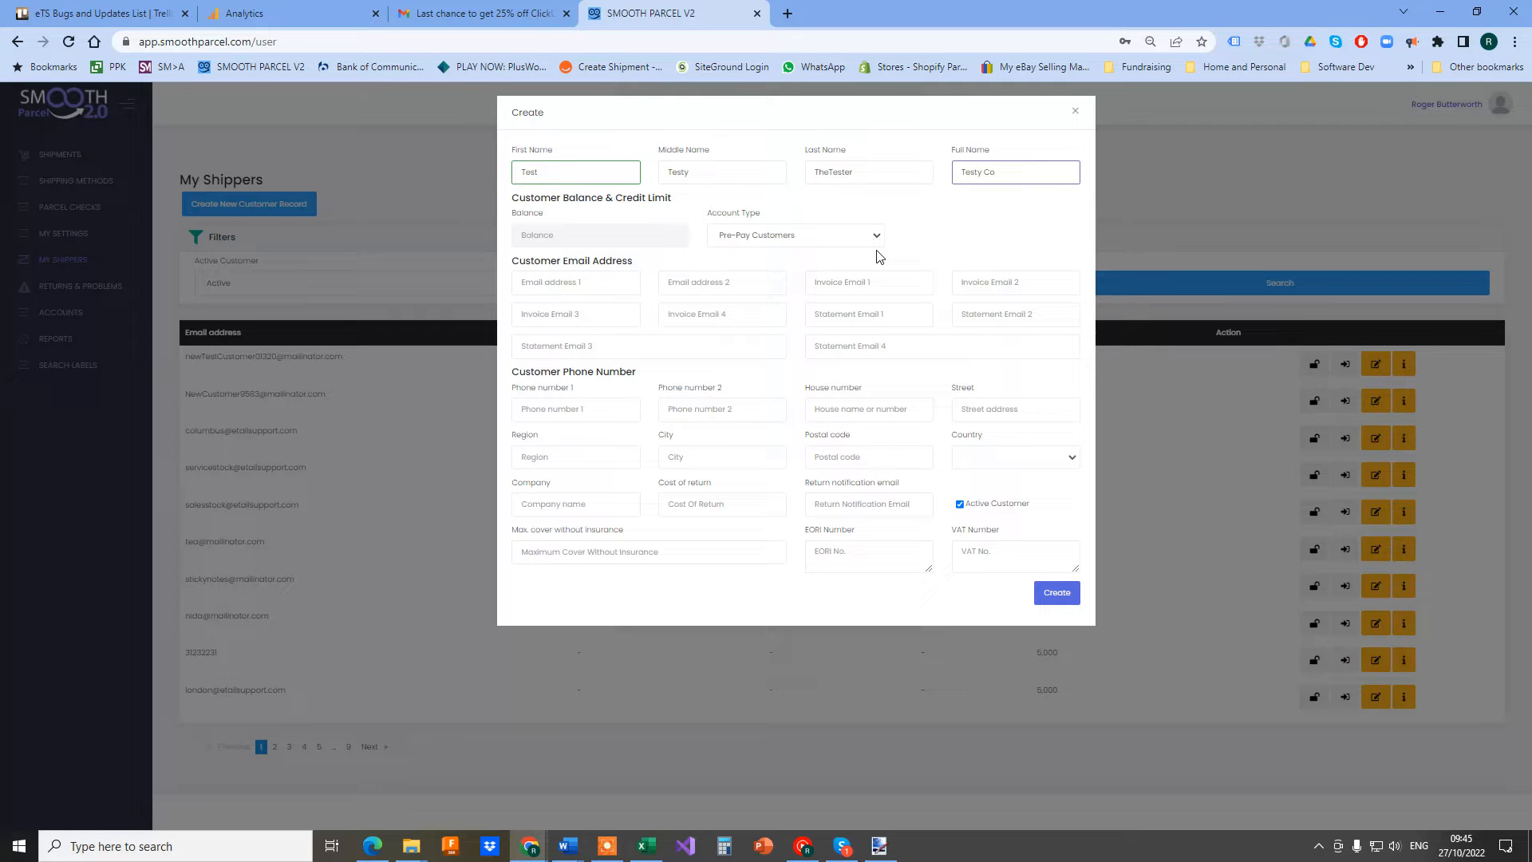
type(" Limited")
Make the account type Credit Account Customers with a 1000000 credit limit
left_click(779, 236)
left_click(793, 266)
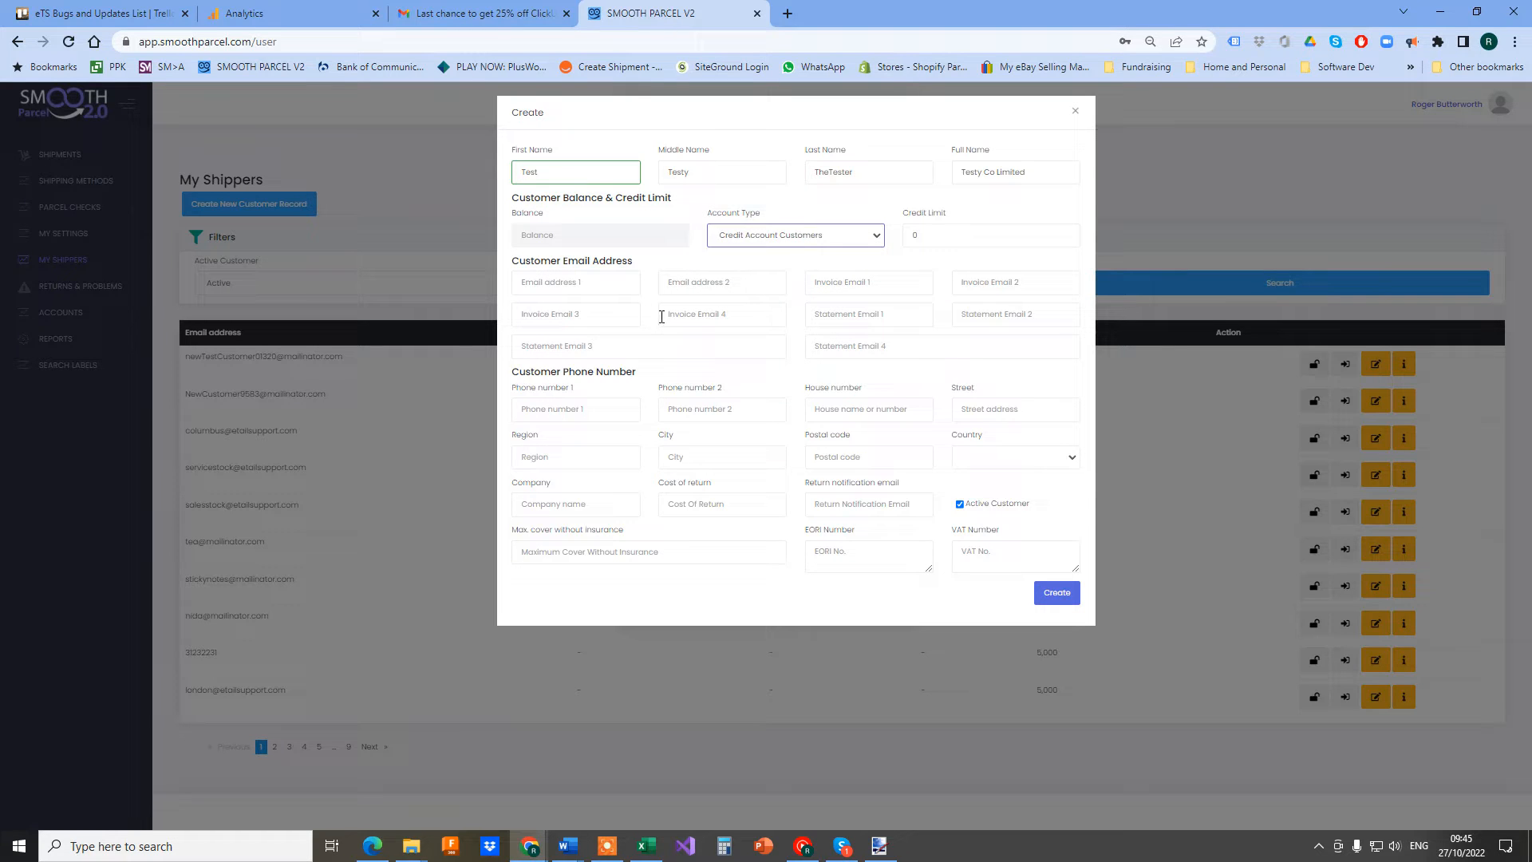
double_click(914, 239)
type("10")
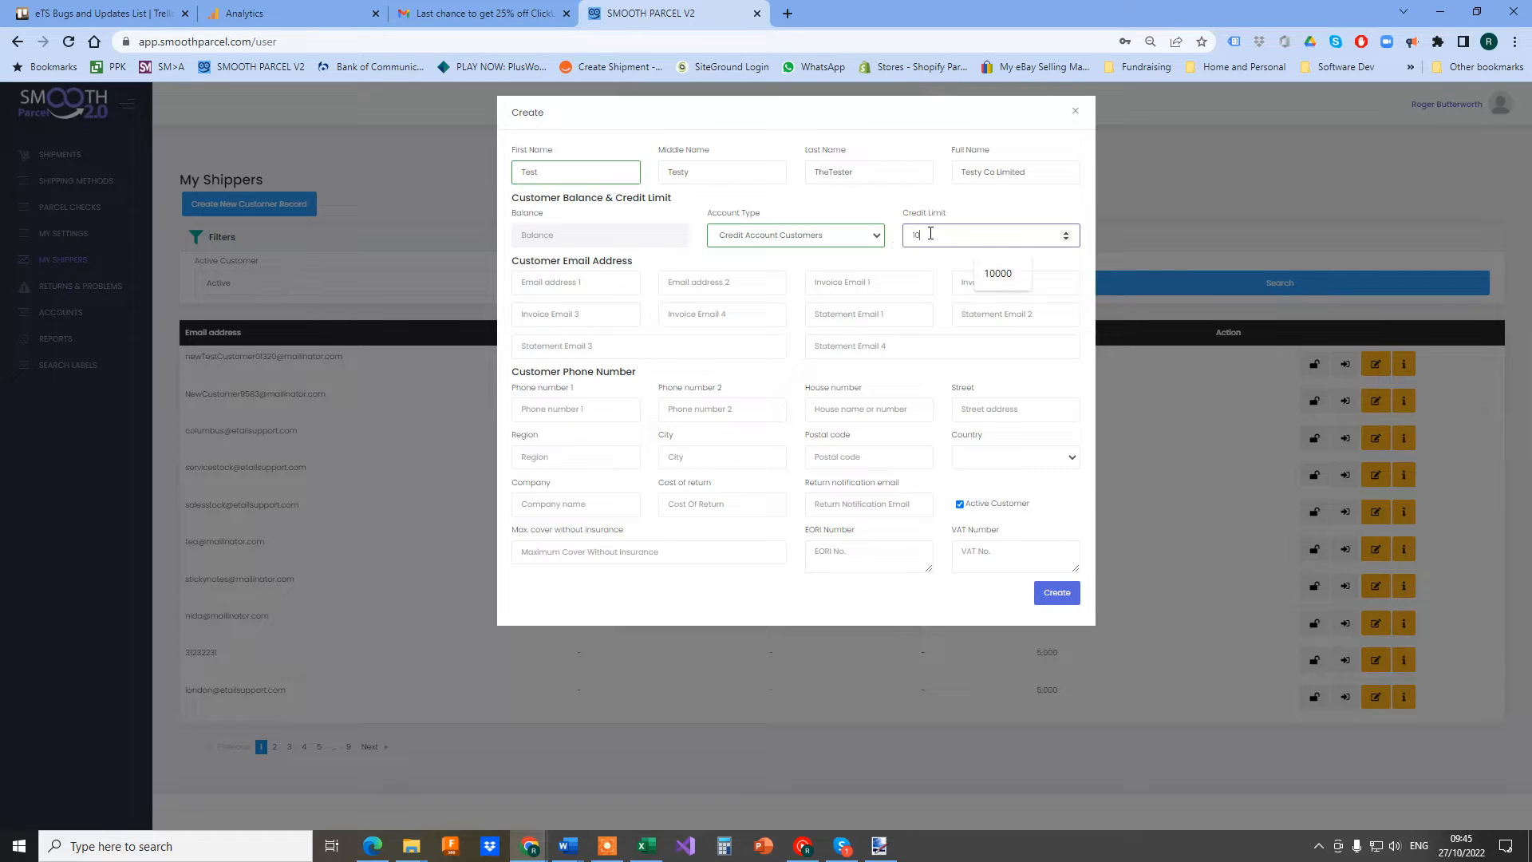
type("00000")
left_click(299, 411)
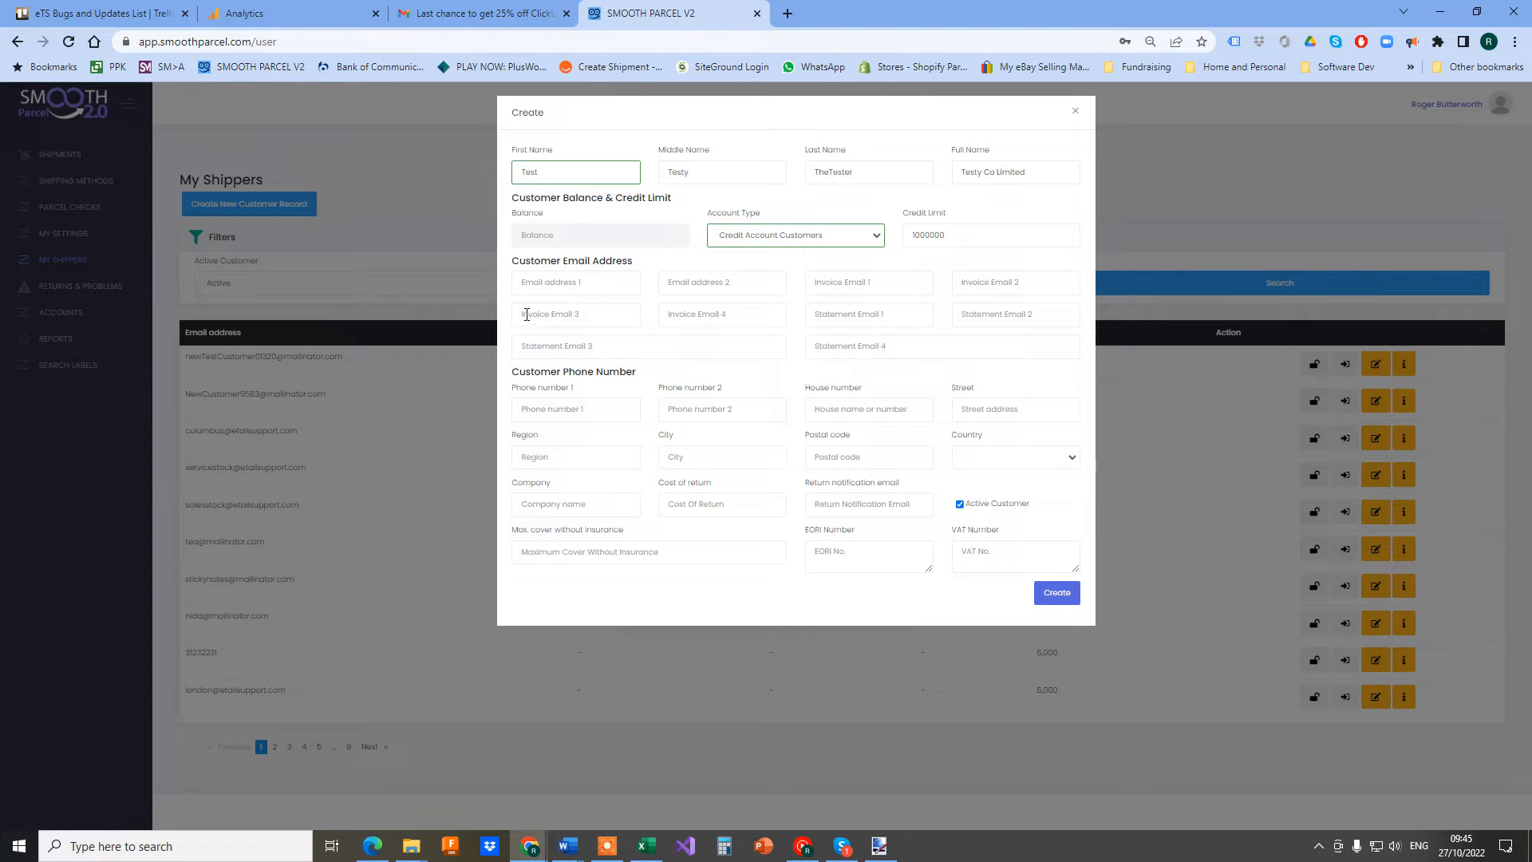
Enter the customer's email and reuse it as the invoice and statement email
left_click(549, 285)
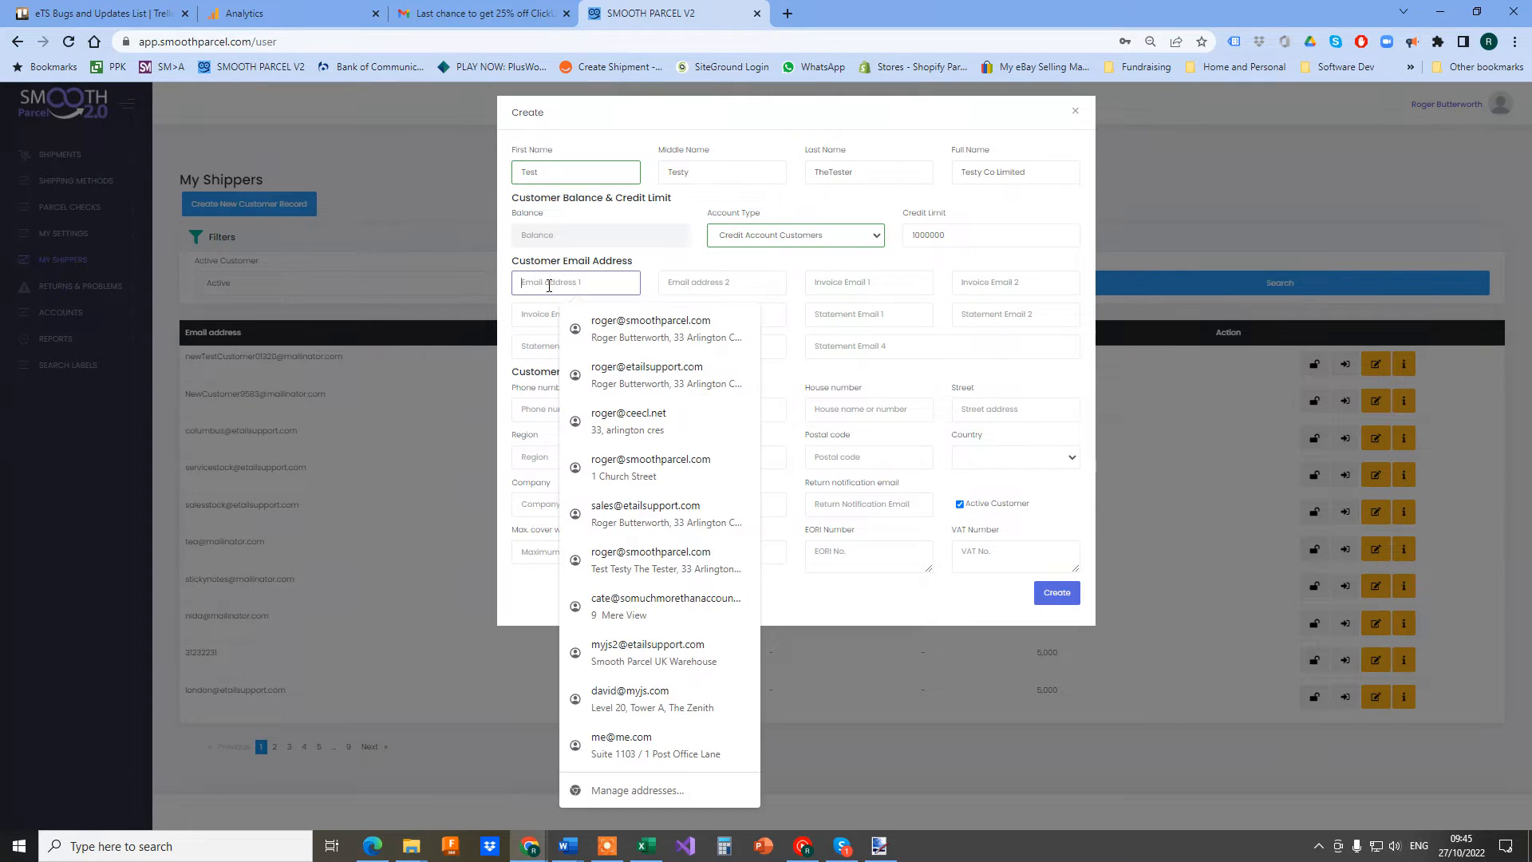
type("test")
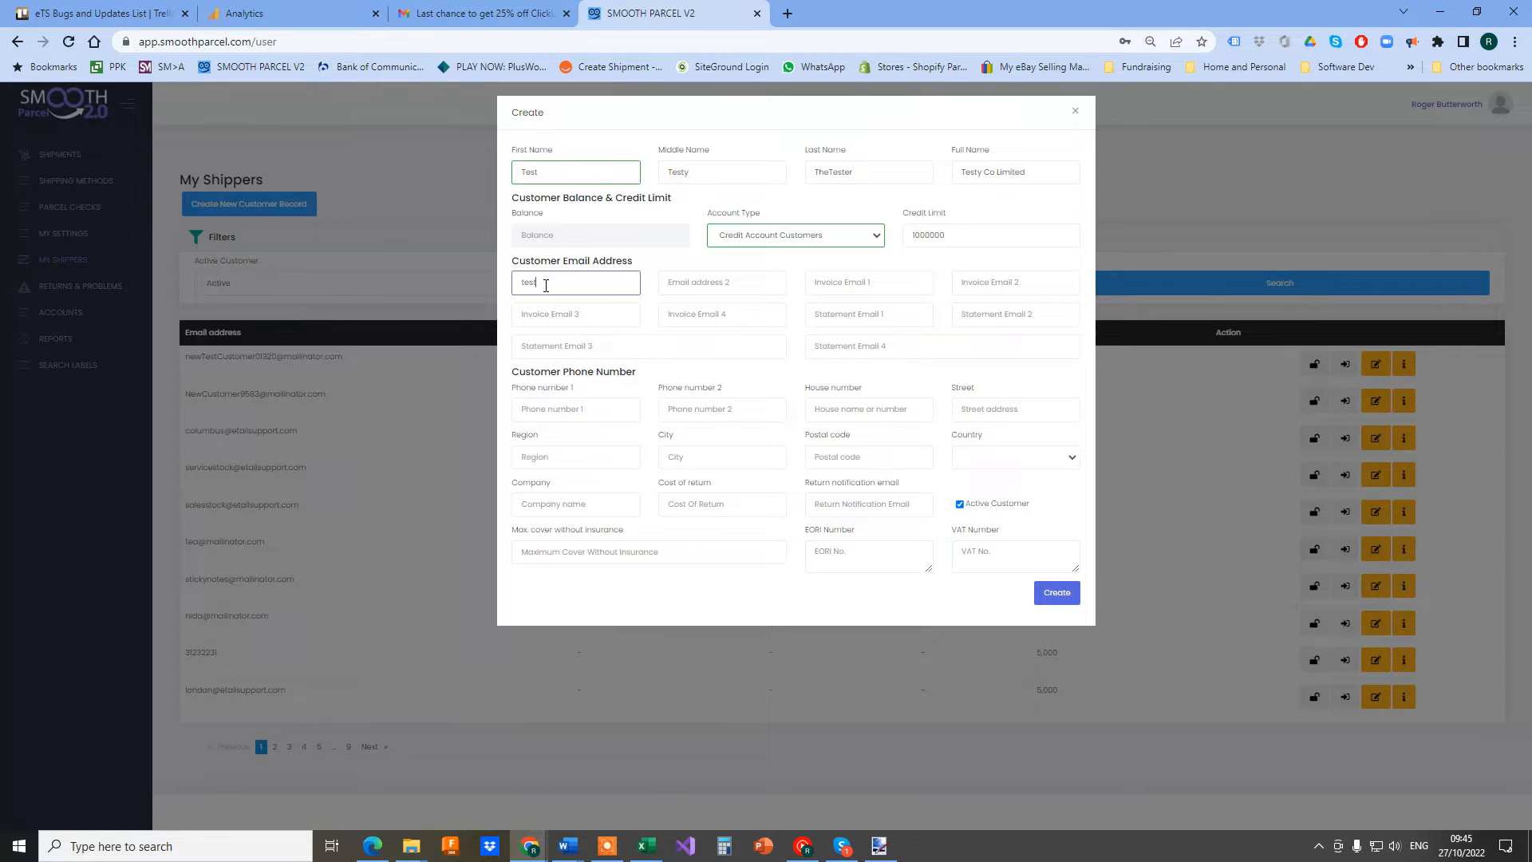
type("@test.com")
triple_click(580, 281)
key("ctrl+c")
left_click(848, 283)
key("ctrl+v")
left_click(844, 320)
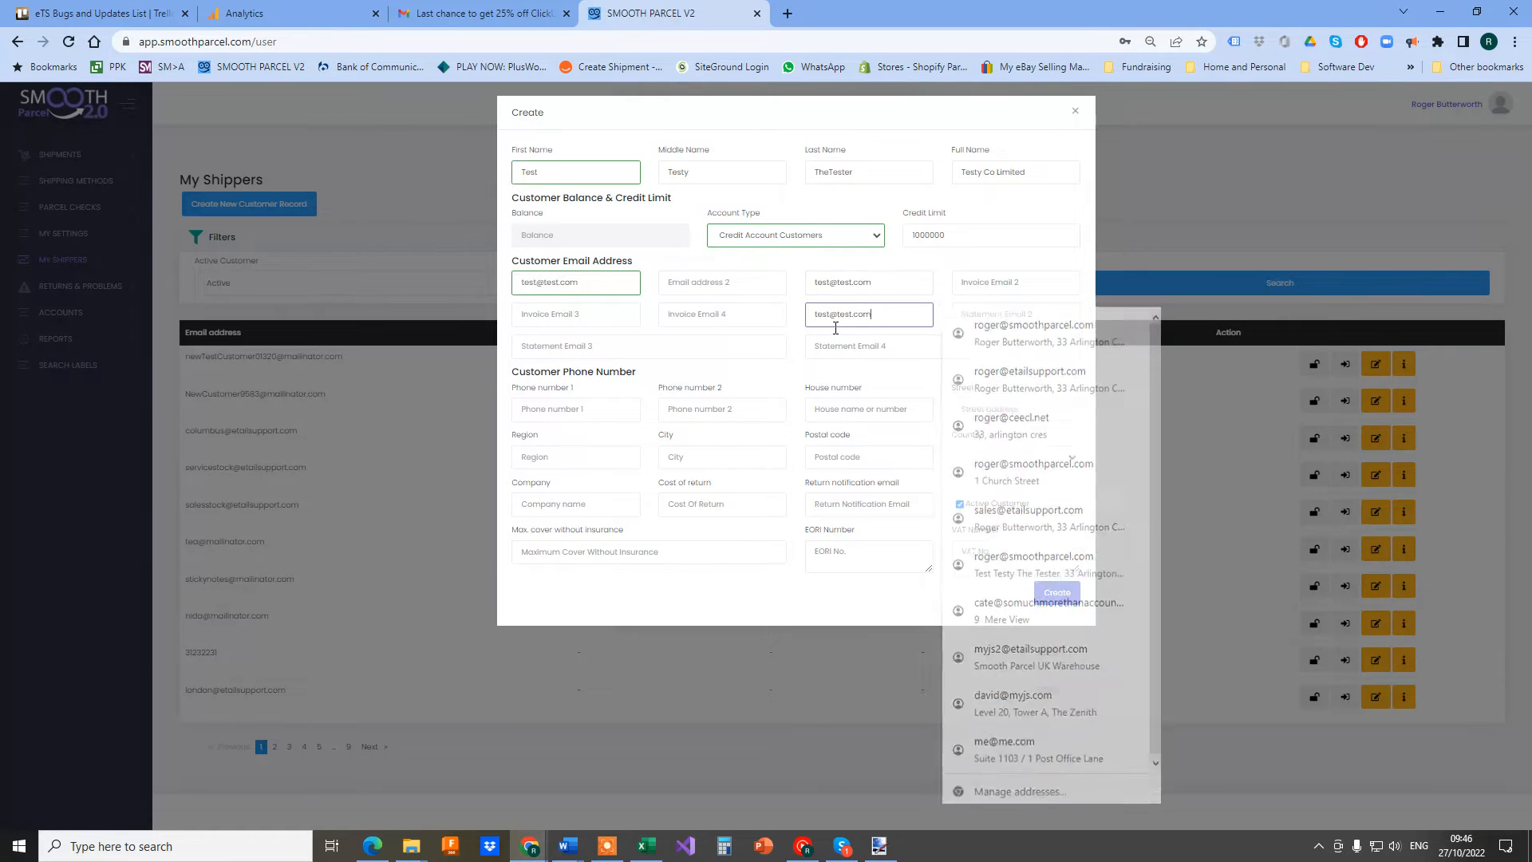
key("ctrl+v")
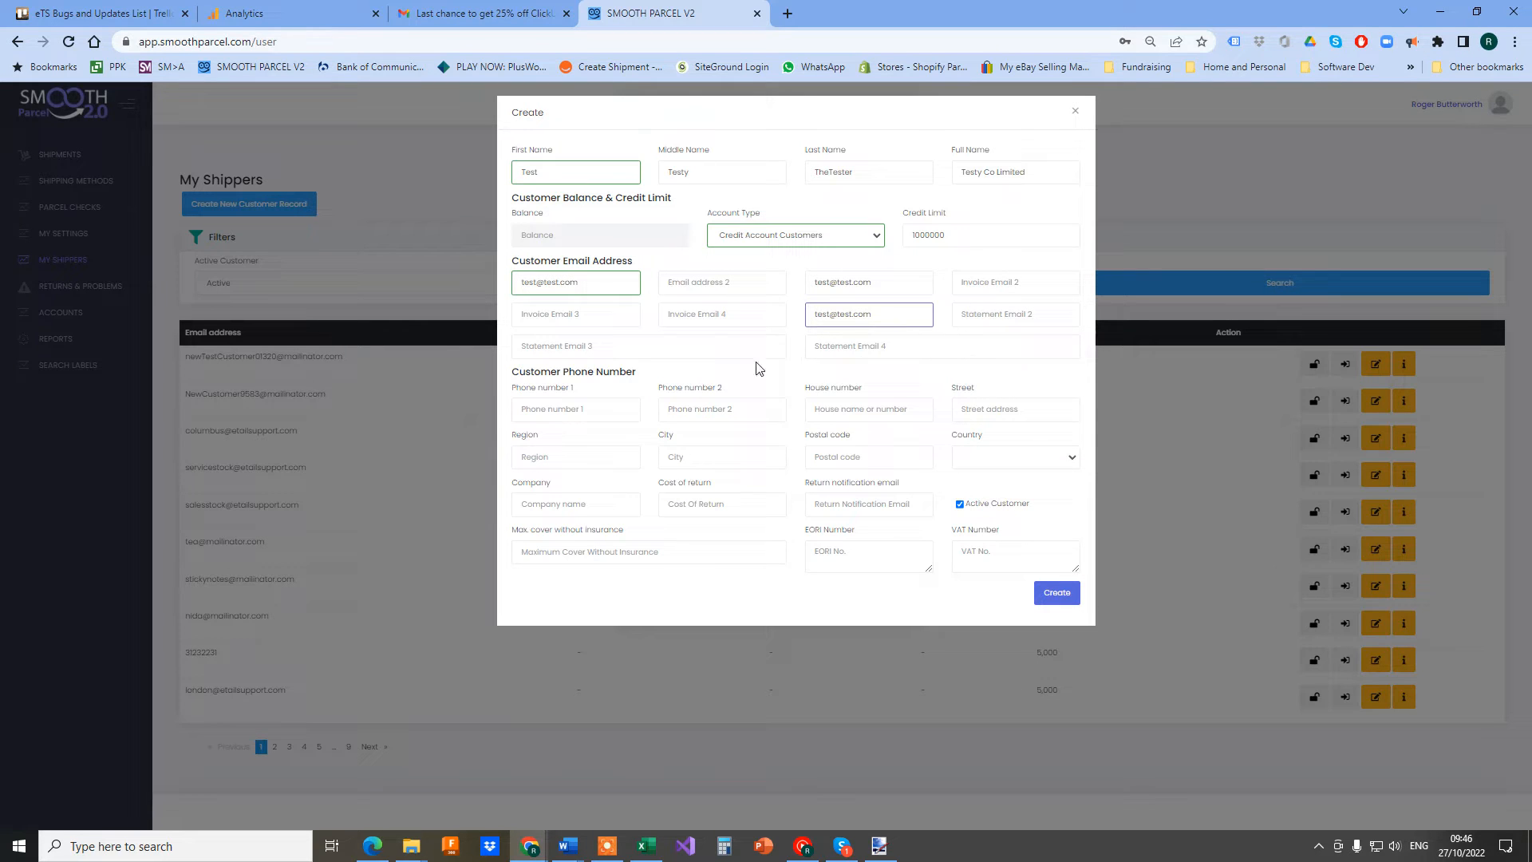
Fill in the phone number and the test address: house number, street, region, city and postcode
left_click(557, 411)
type("123456")
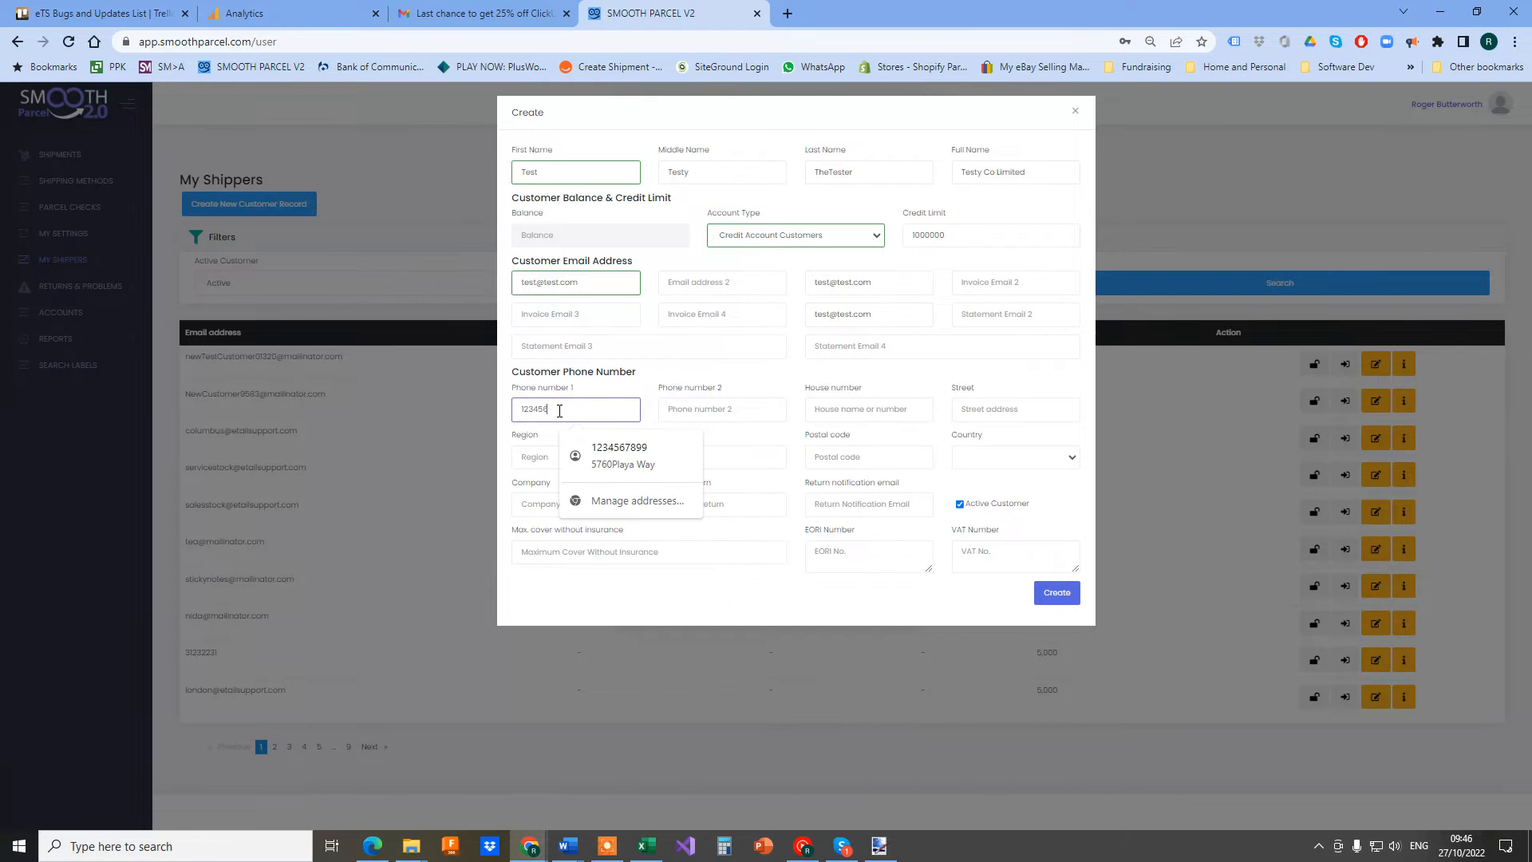
type("7890")
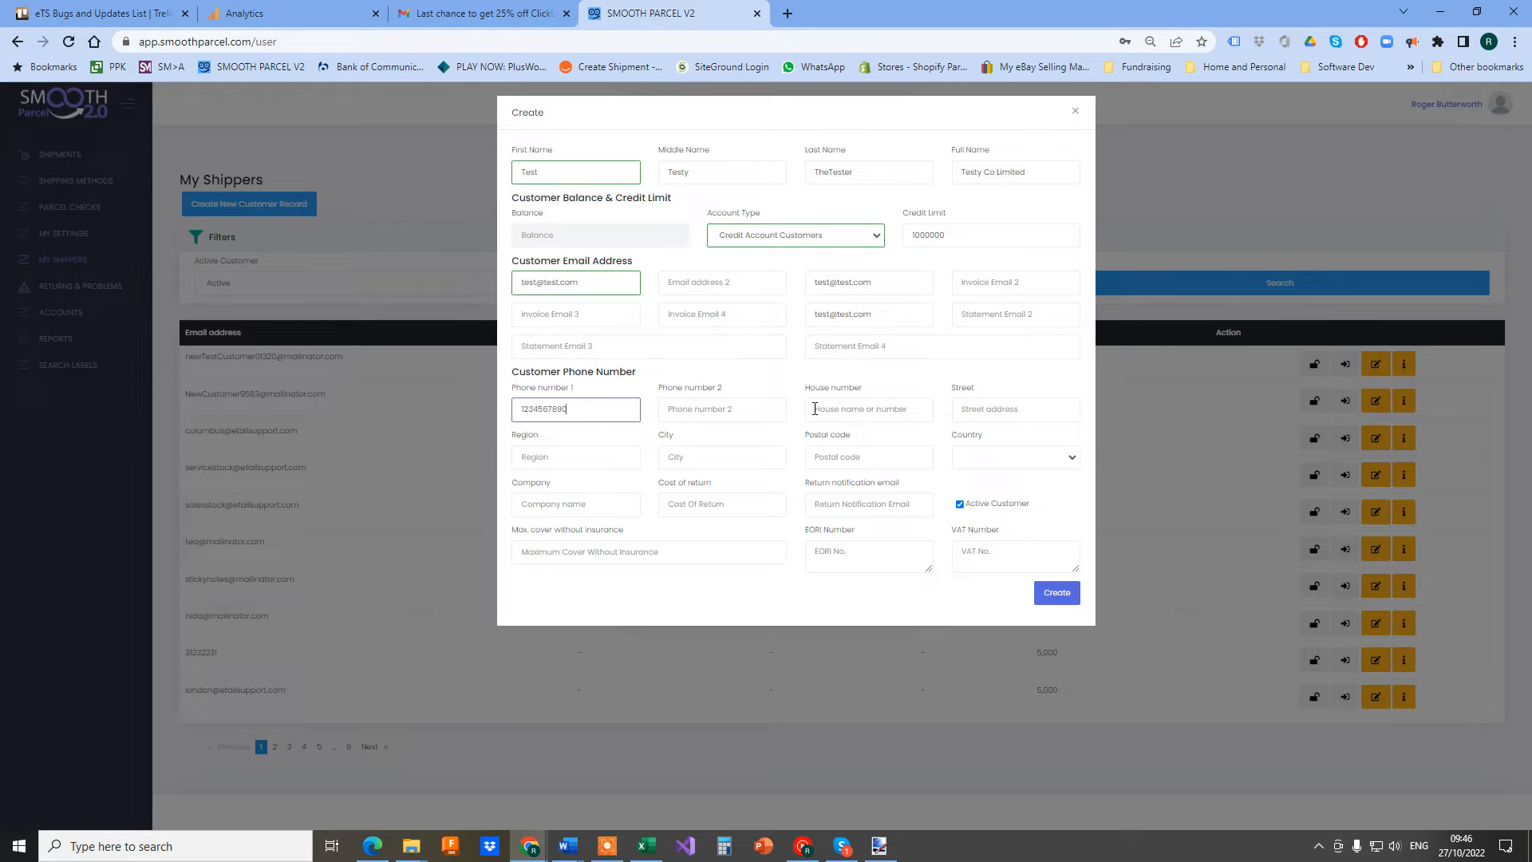
left_click(862, 409)
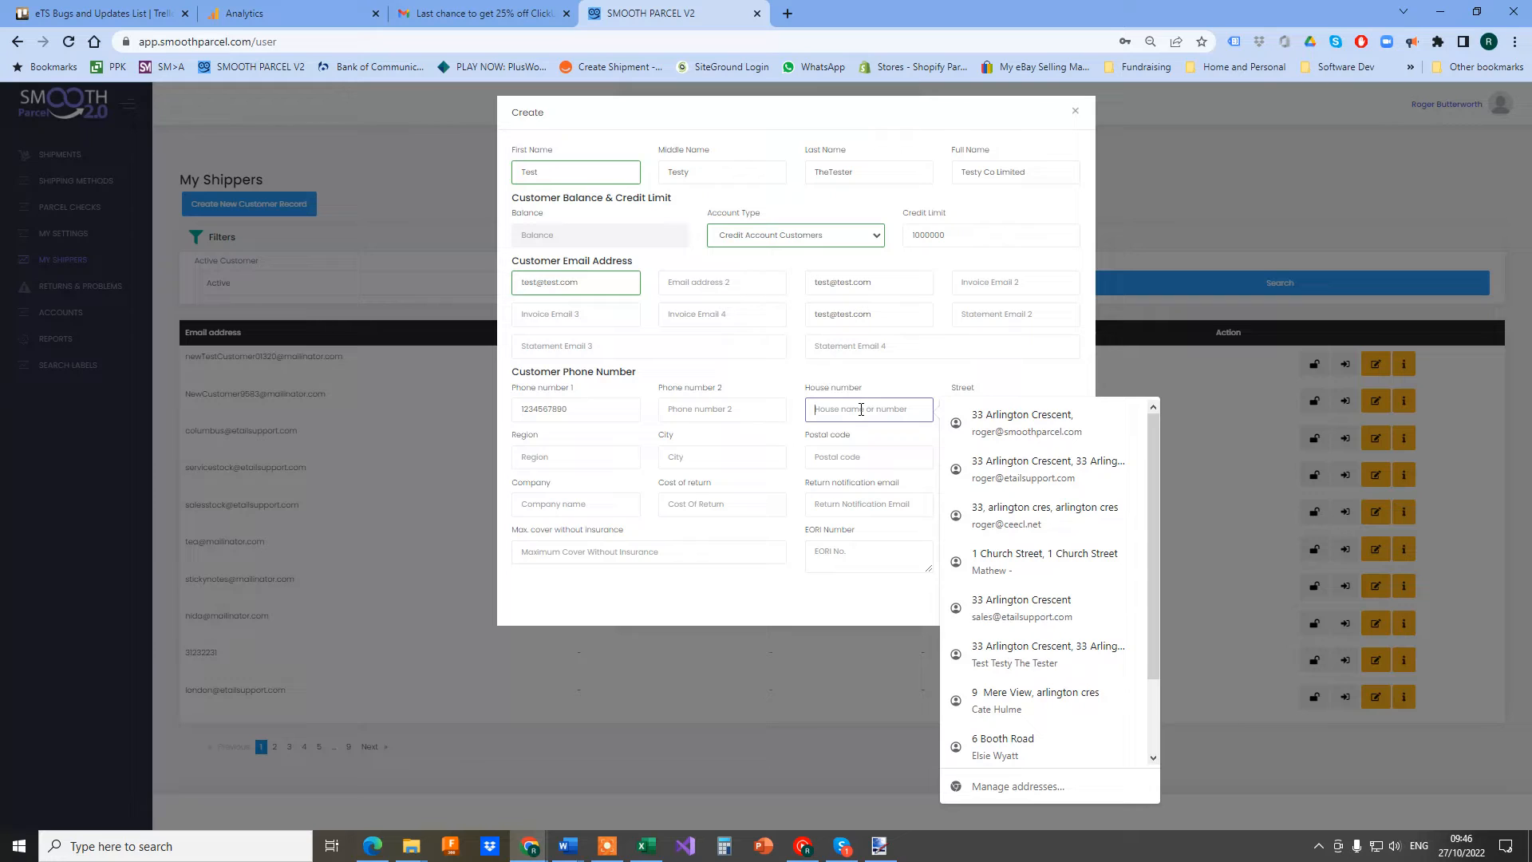
type("21 Test Street")
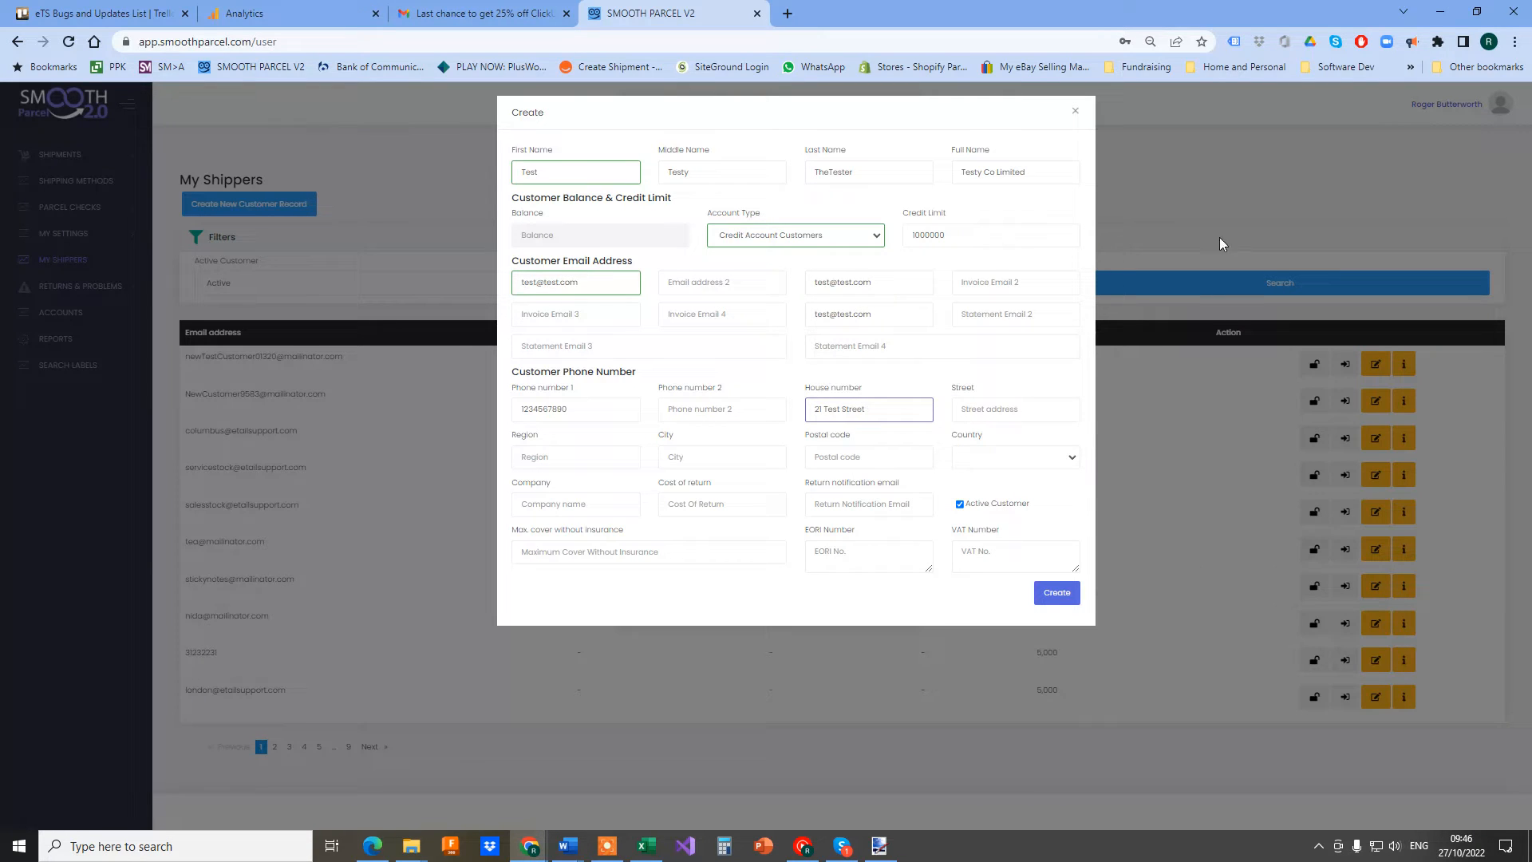
left_click(988, 410)
type("T")
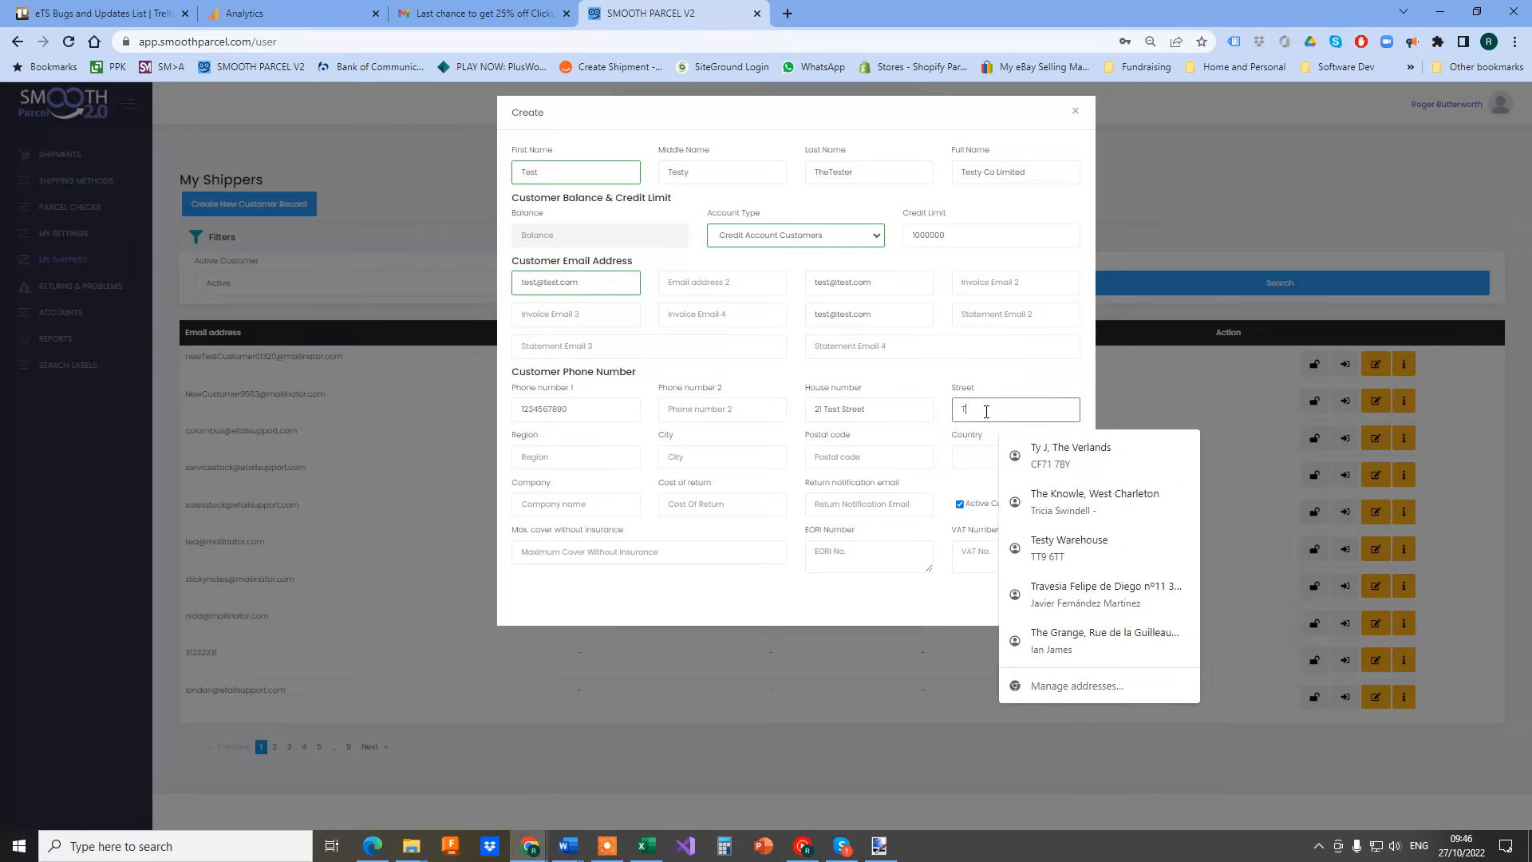
type("estyville")
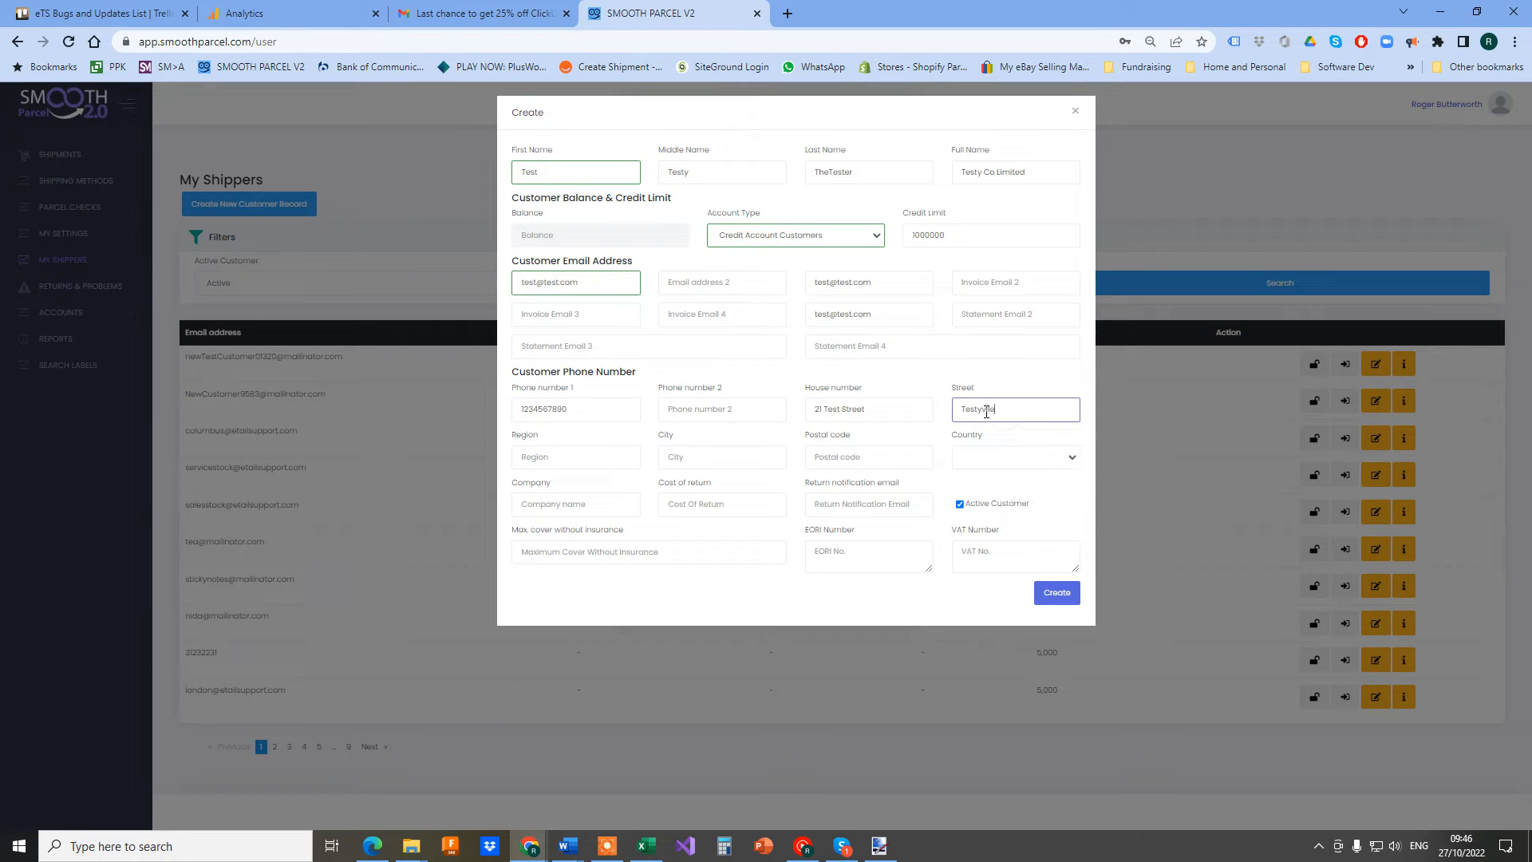
left_click(553, 455)
type("Testcounty")
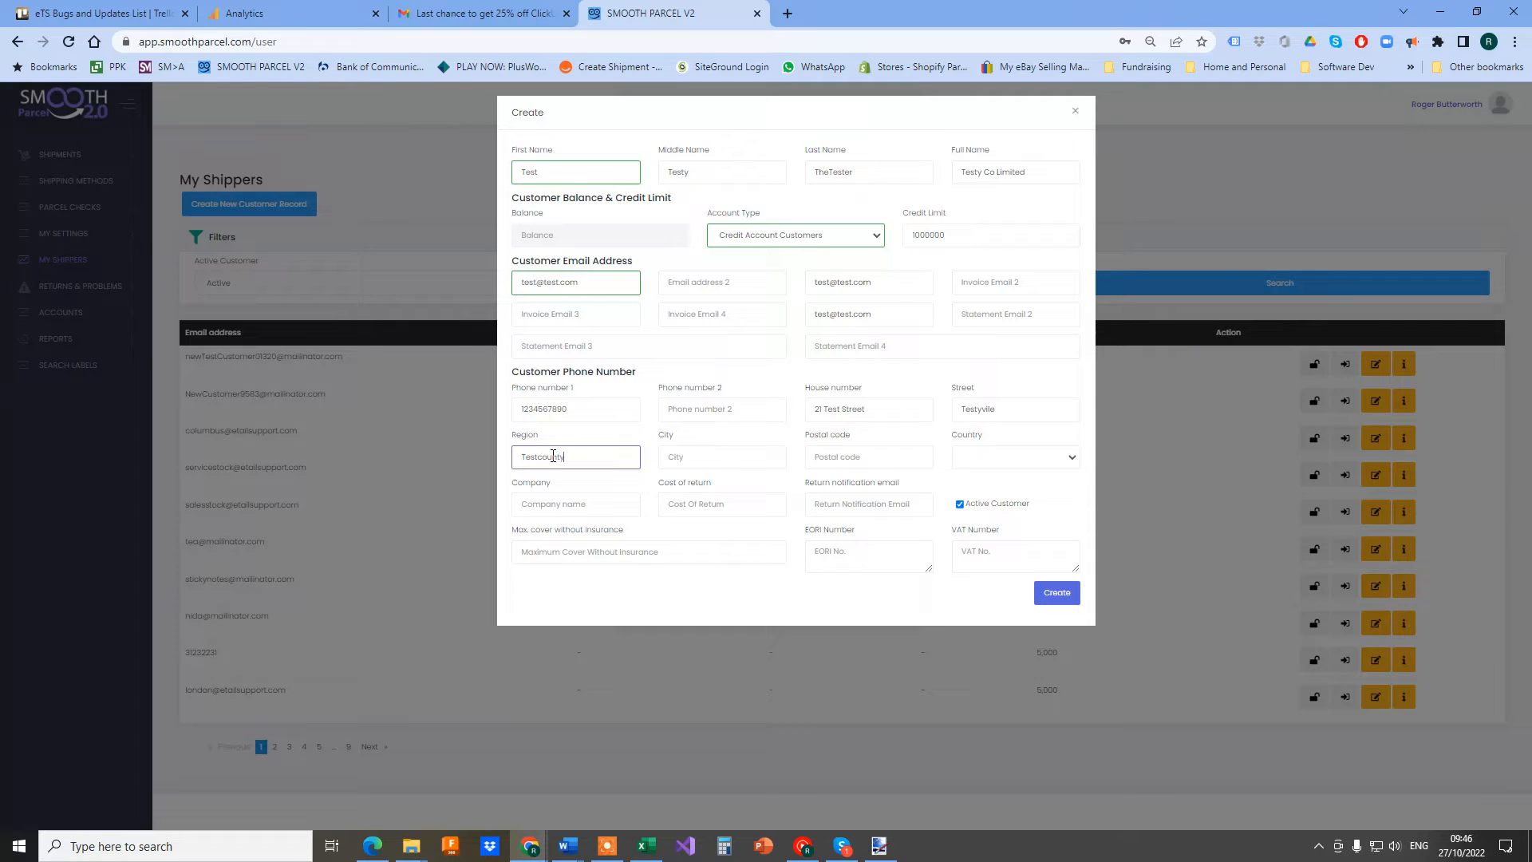
left_click(706, 454)
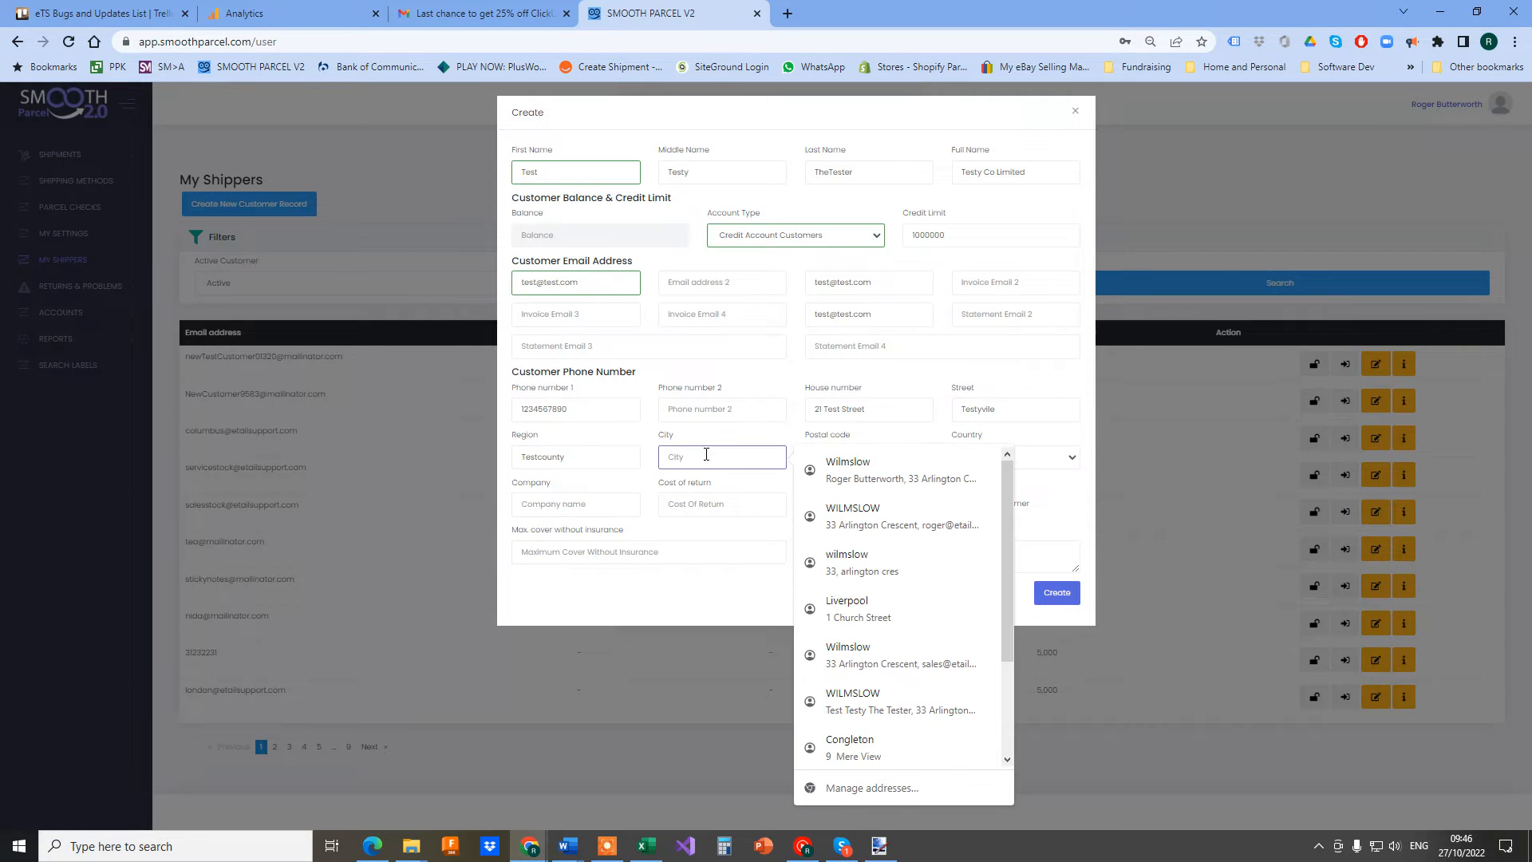
type("Test")
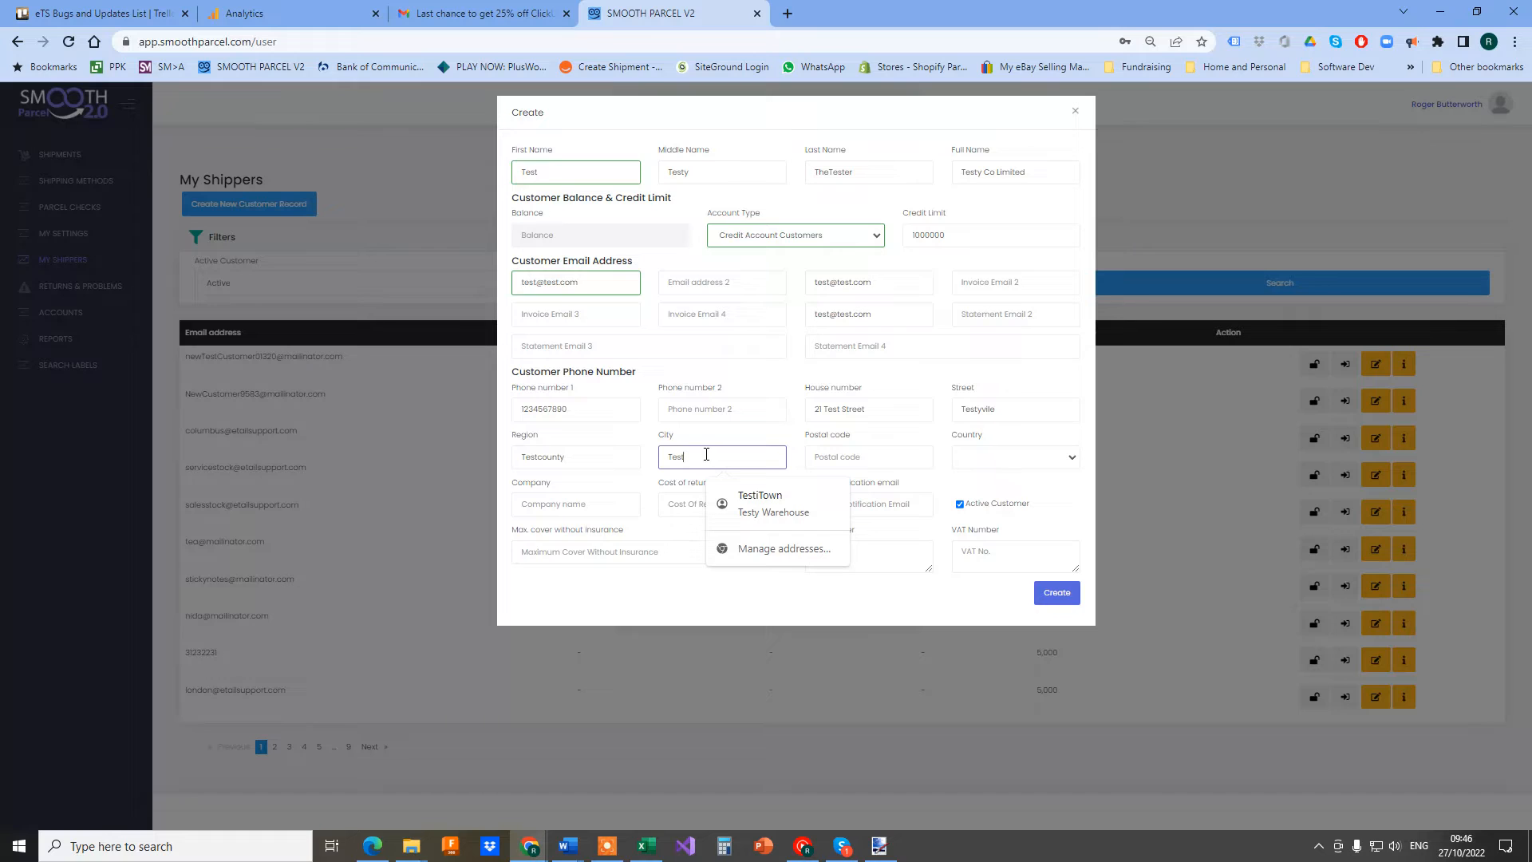
type("TE")
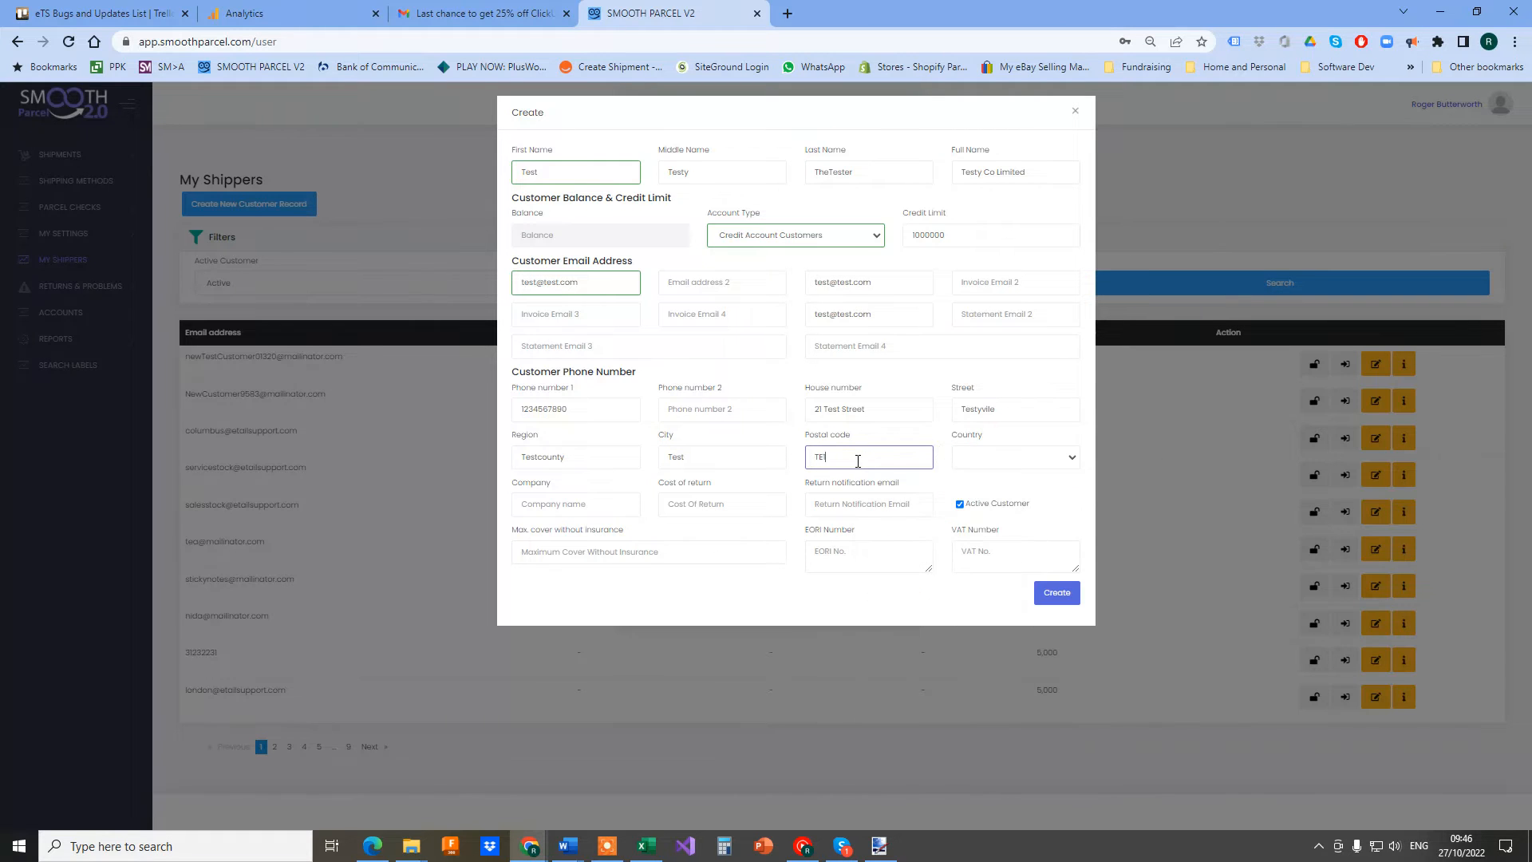
type("12 5RE")
Choose United Kingdom as the customer's country
left_click(1013, 463)
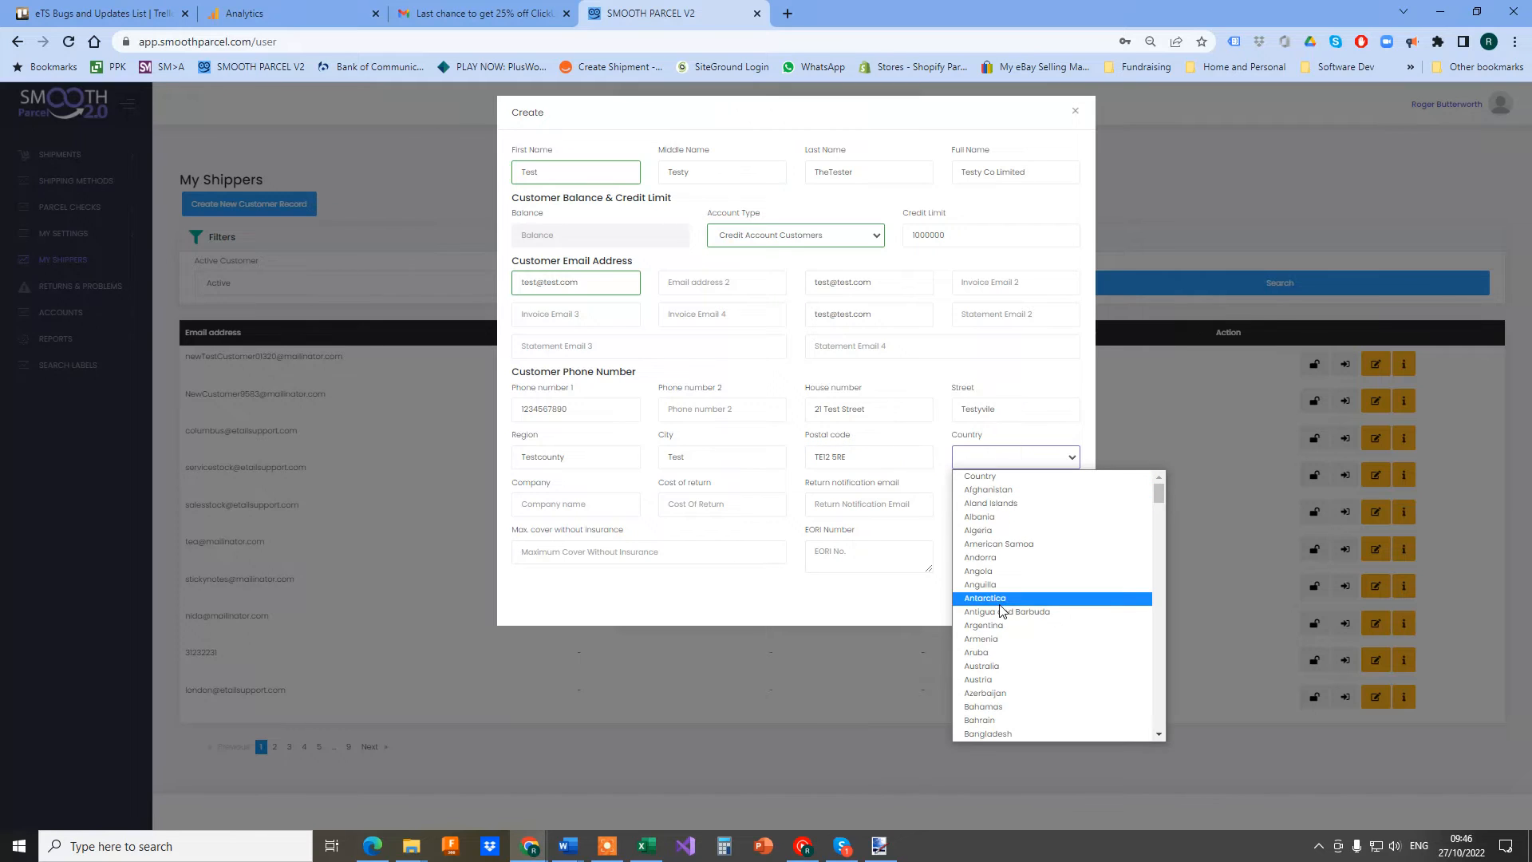
key("u")
scroll(1048, 624, "down", 3)
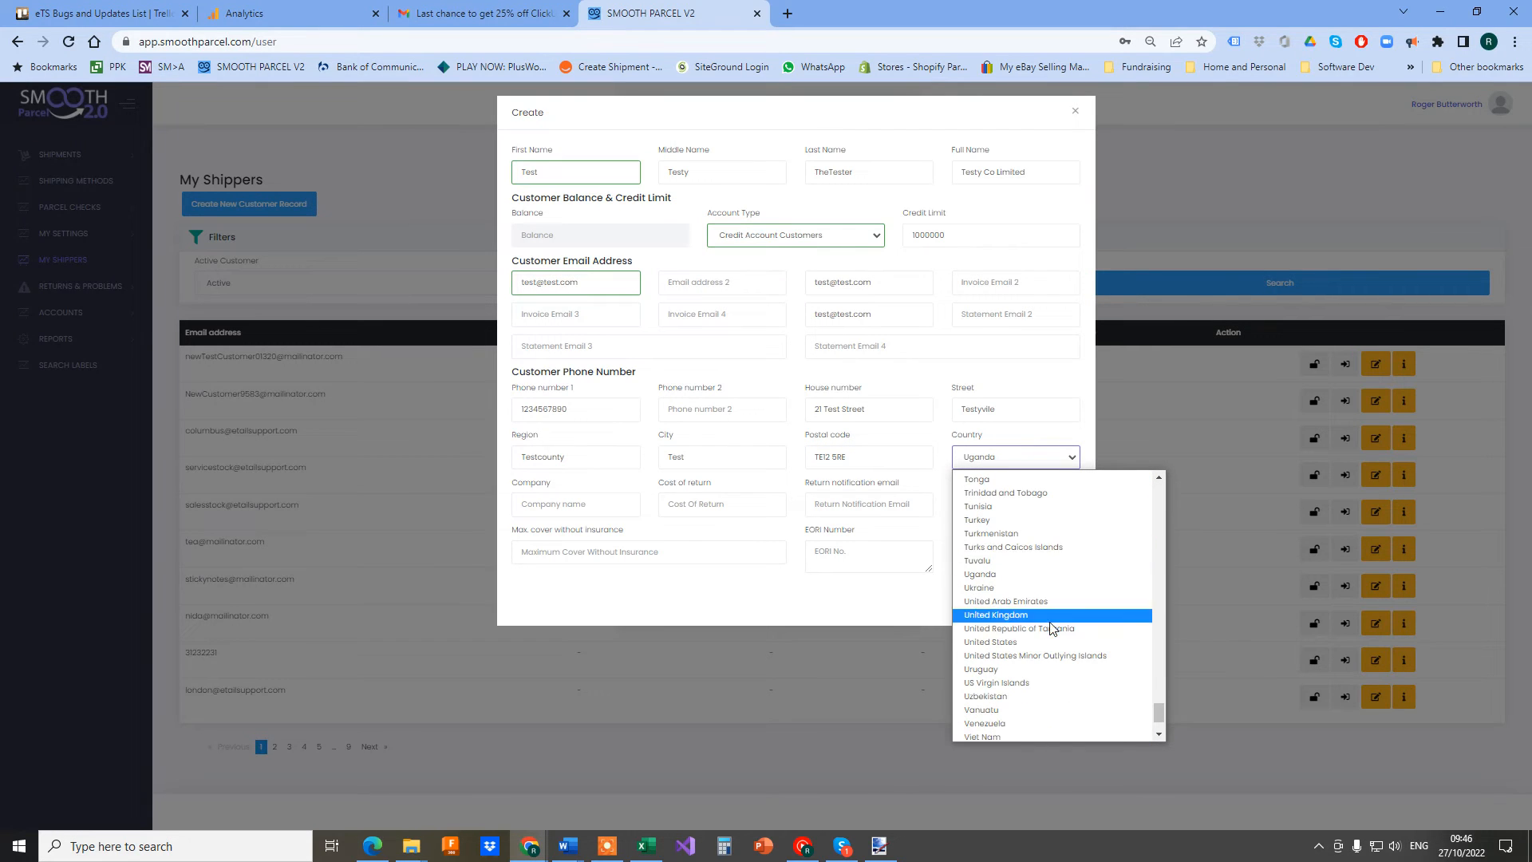
left_click(1055, 615)
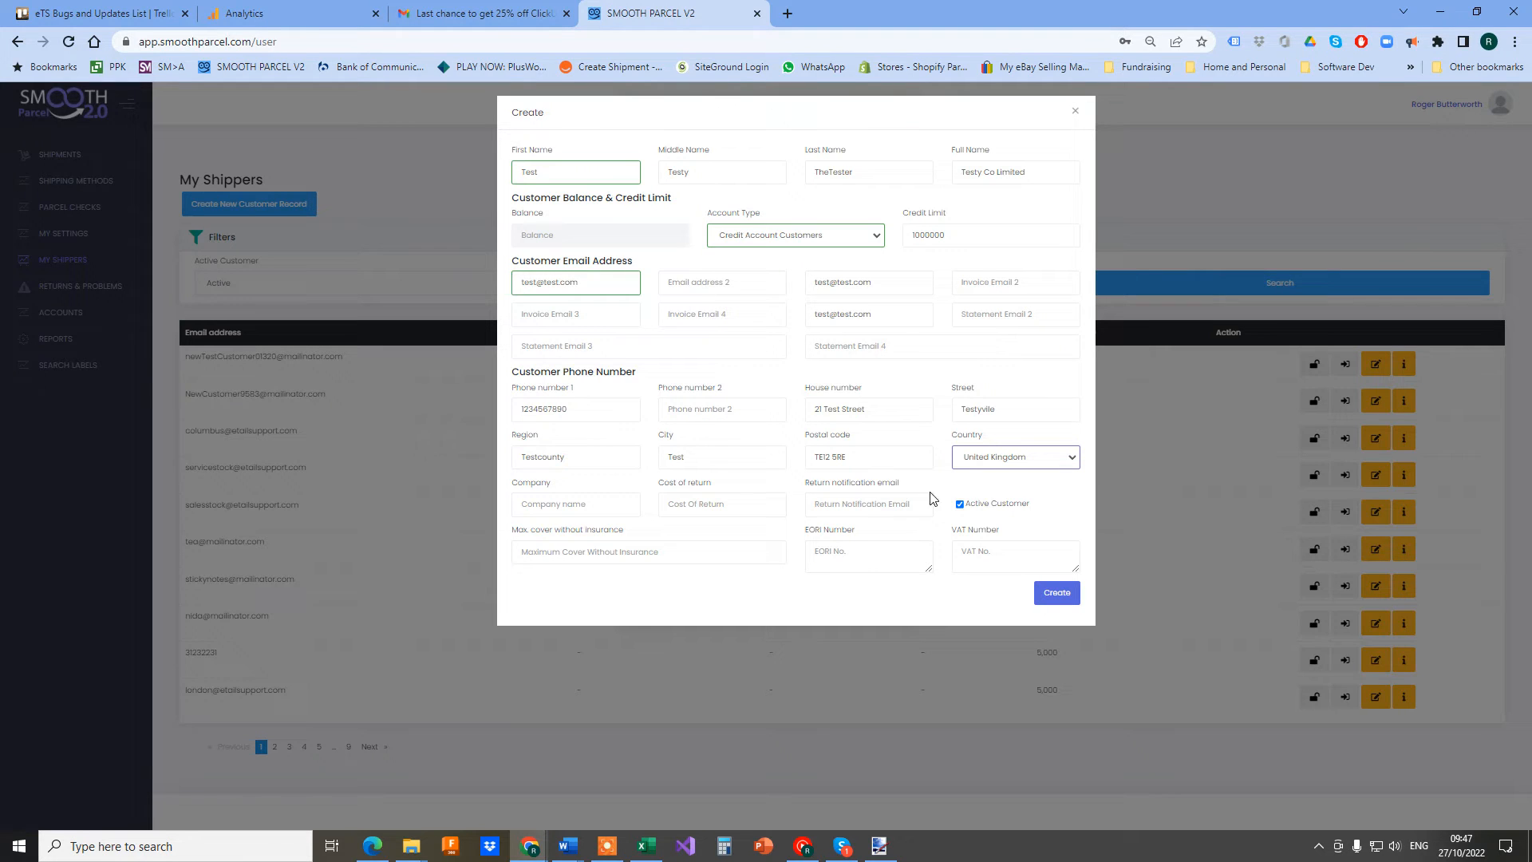
Set the company to 'Testy Co Limited' and the cost of return to 2
triple_click(1007, 174)
key("ctrl+c")
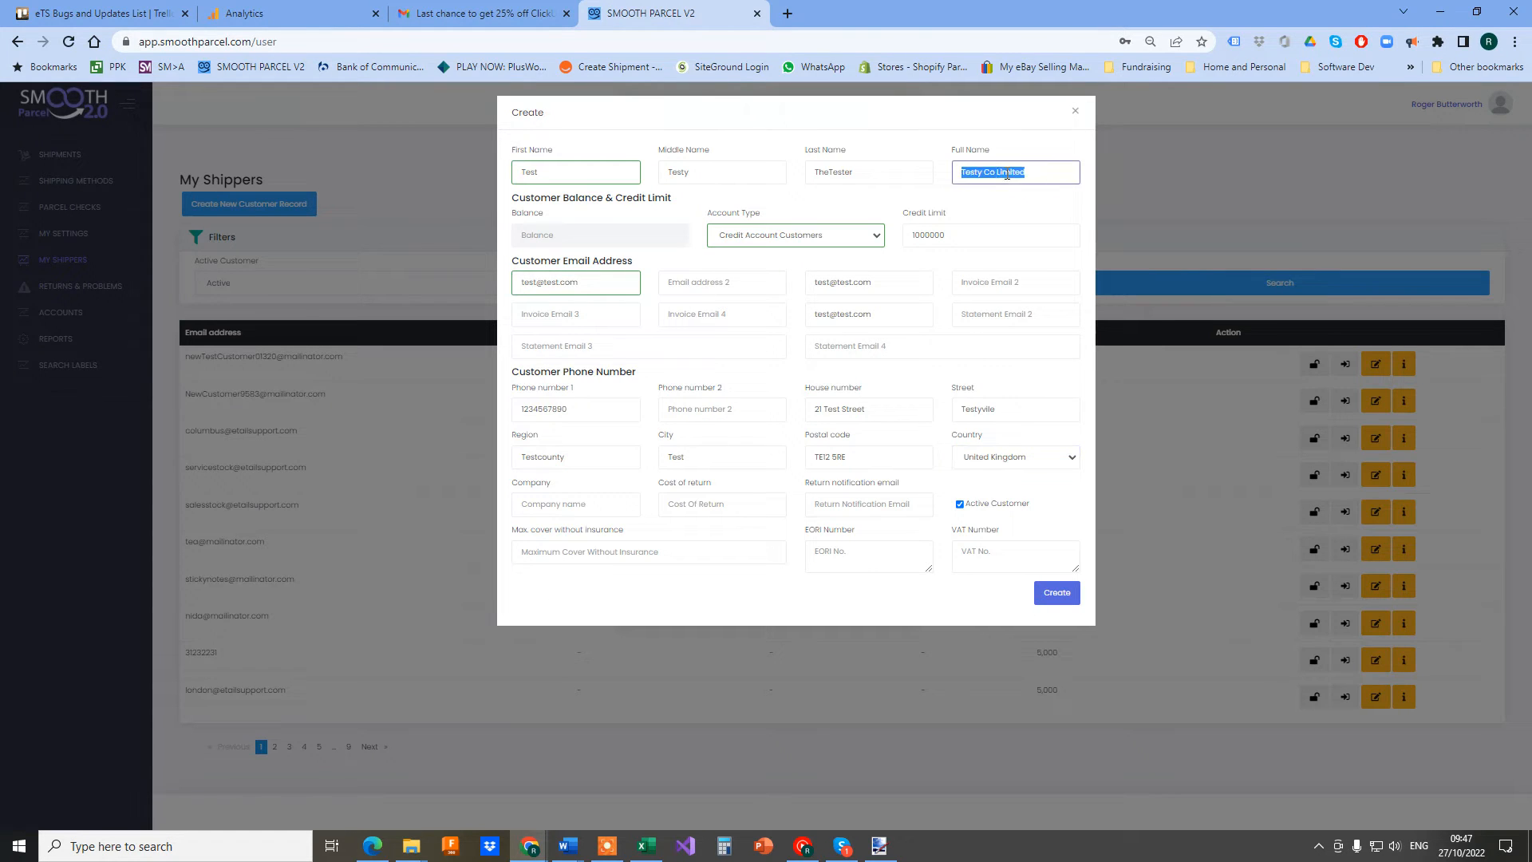
left_click(587, 504)
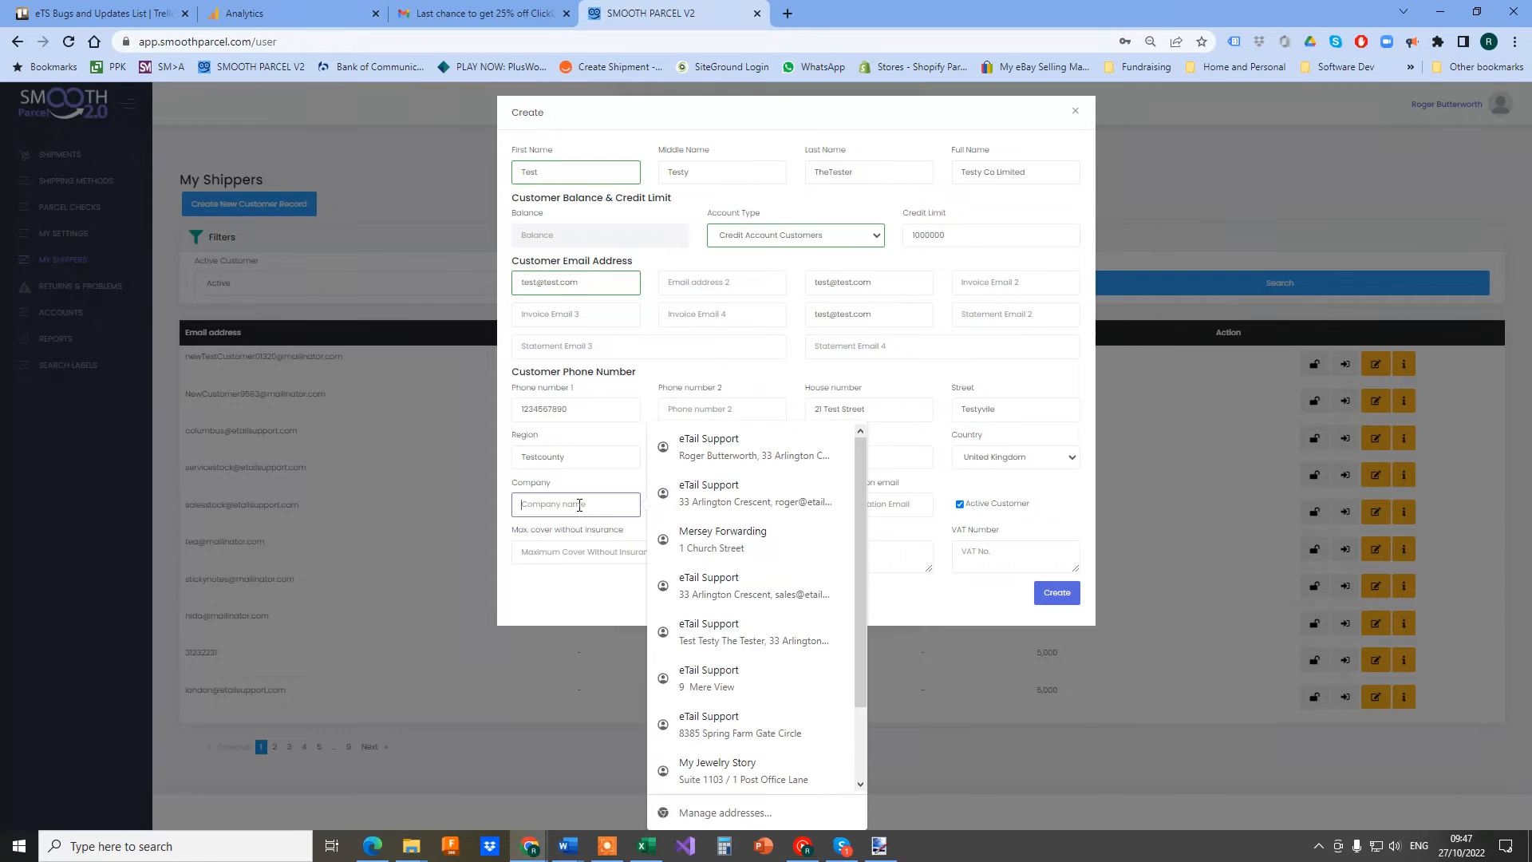
key("ctrl+v")
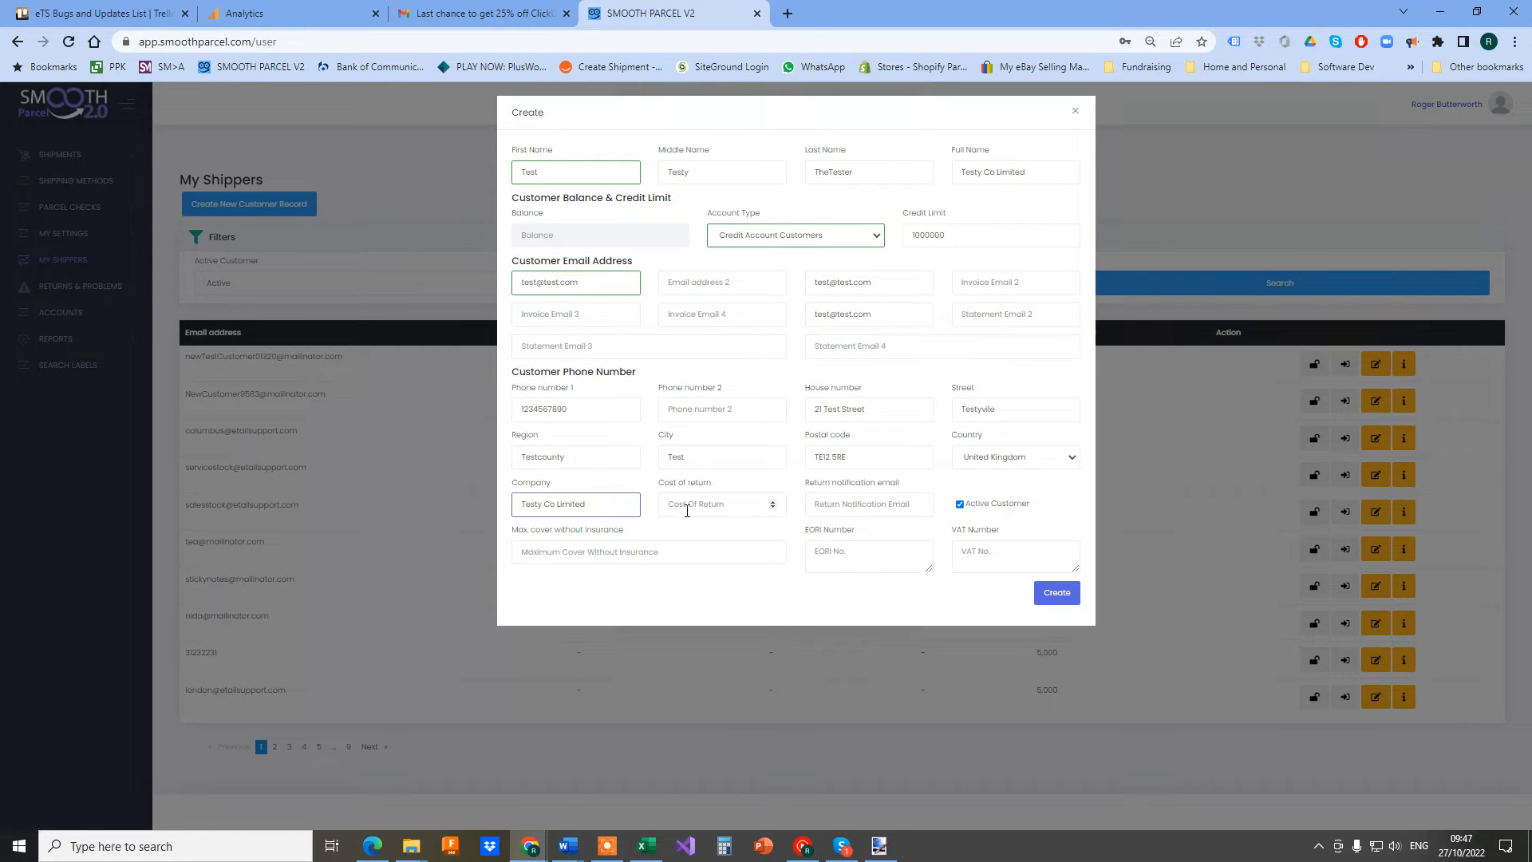
left_click(686, 506)
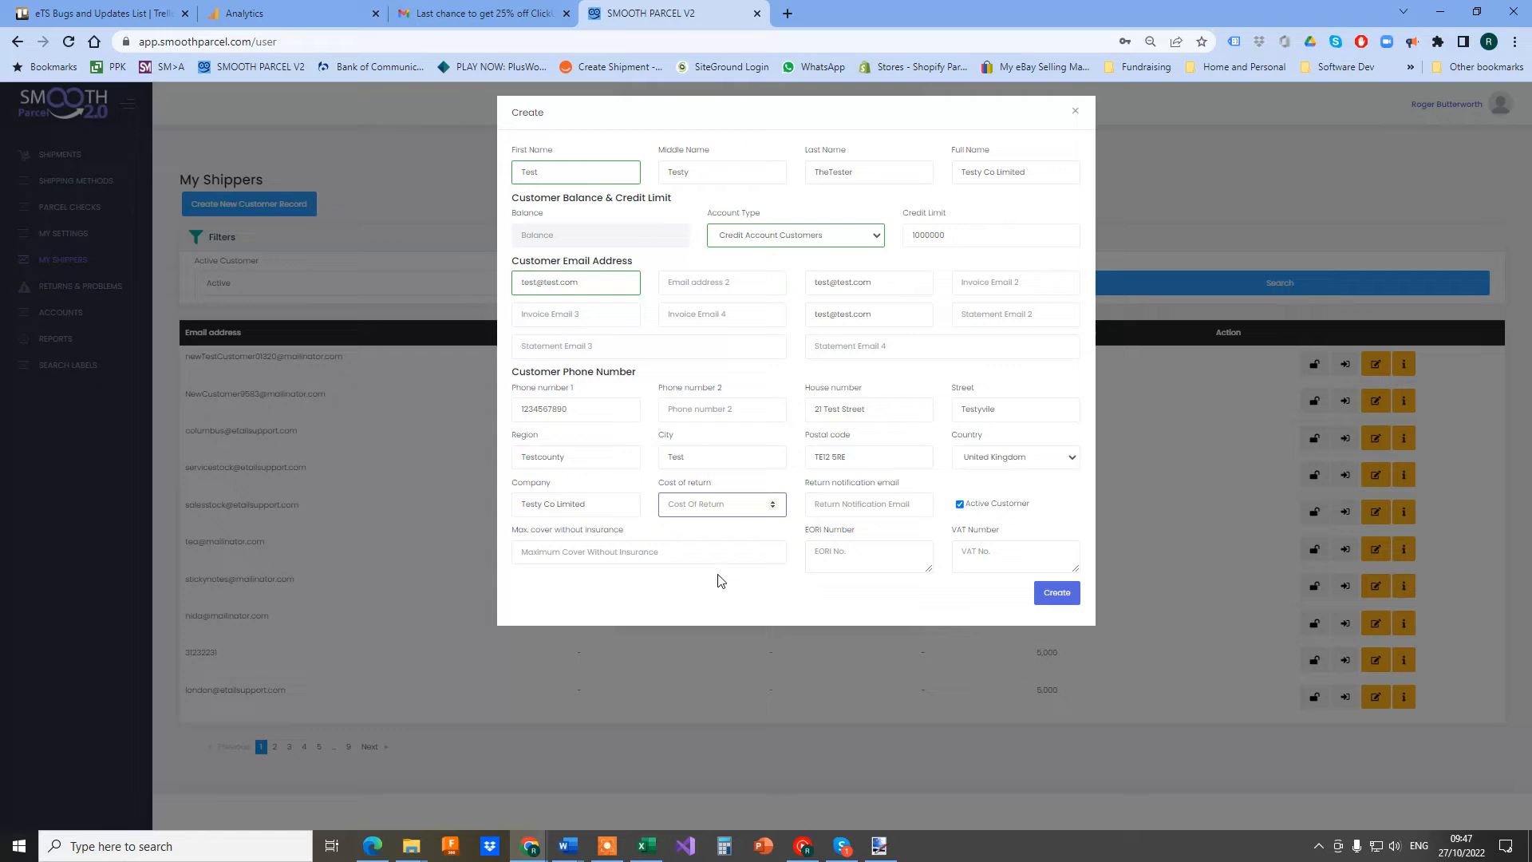
type("2")
Copy the customer's main email into the return notification email
left_click(554, 287)
triple_click(554, 287)
key("ctrl+c")
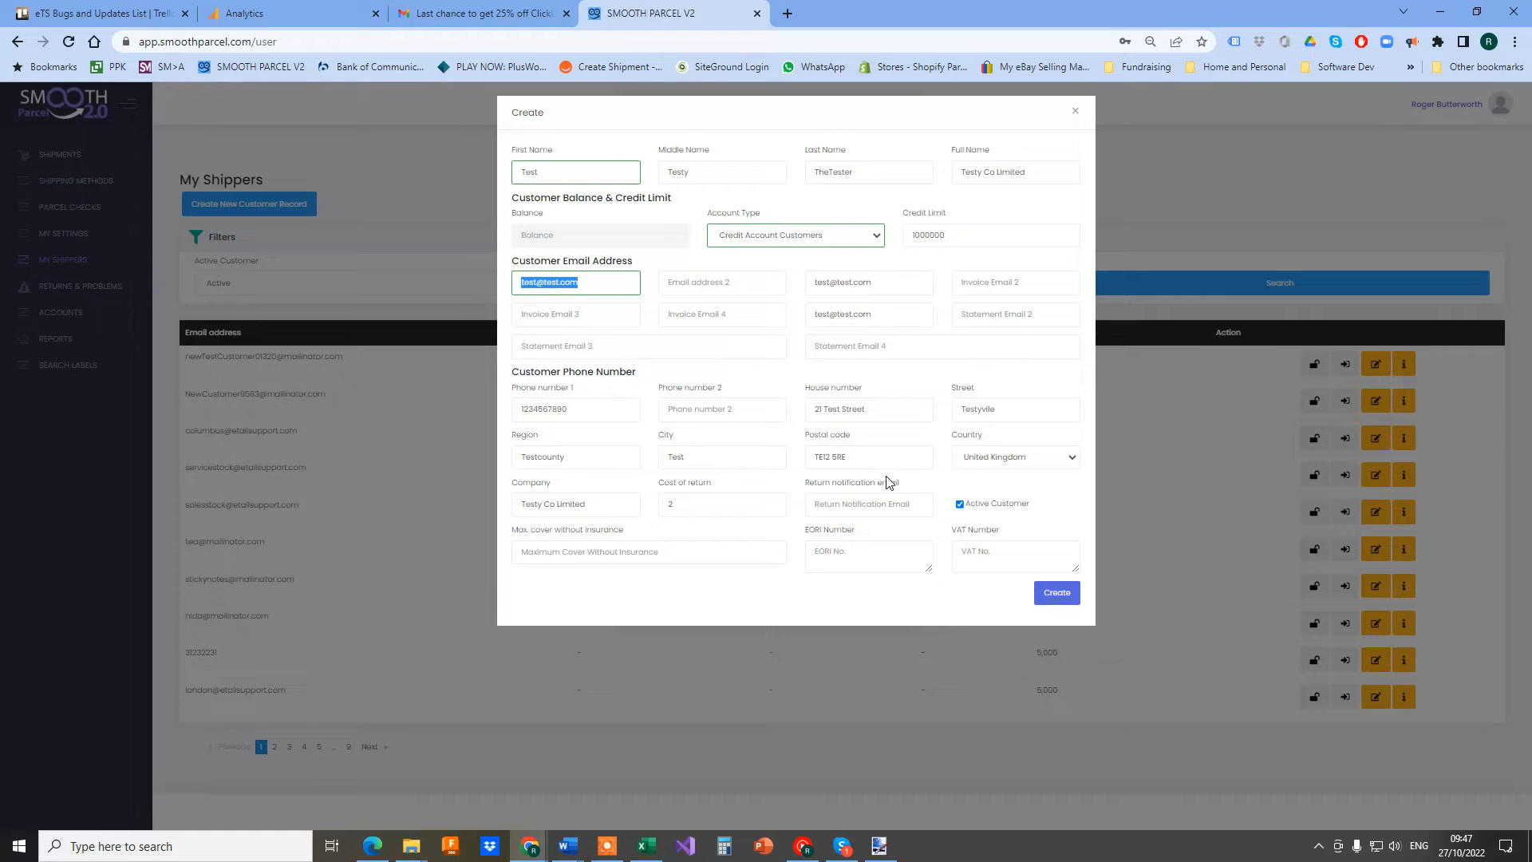
left_click(866, 503)
key("ctrl+v")
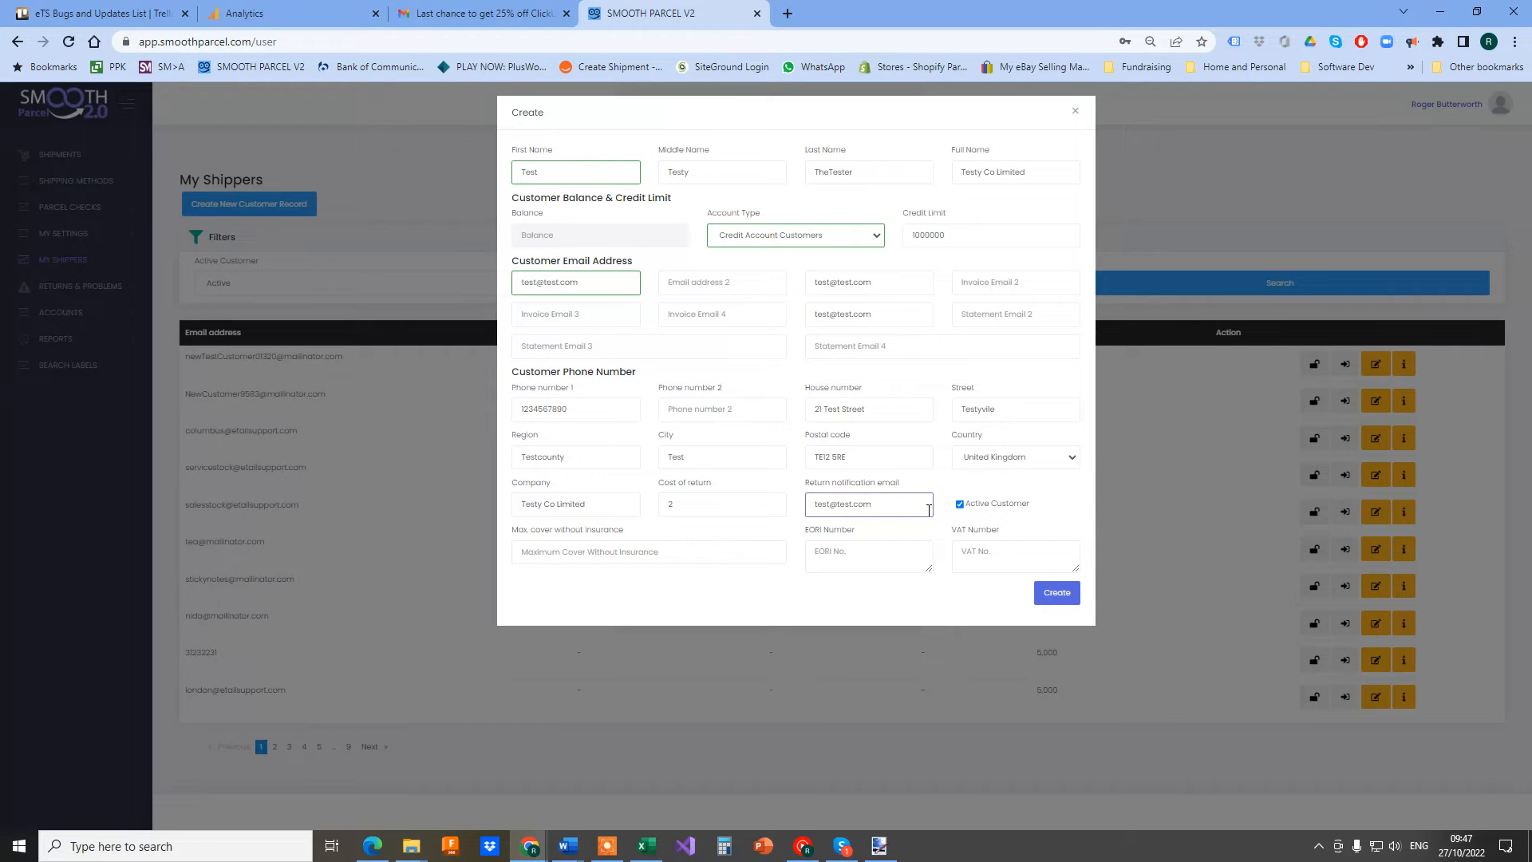
left_click(594, 553)
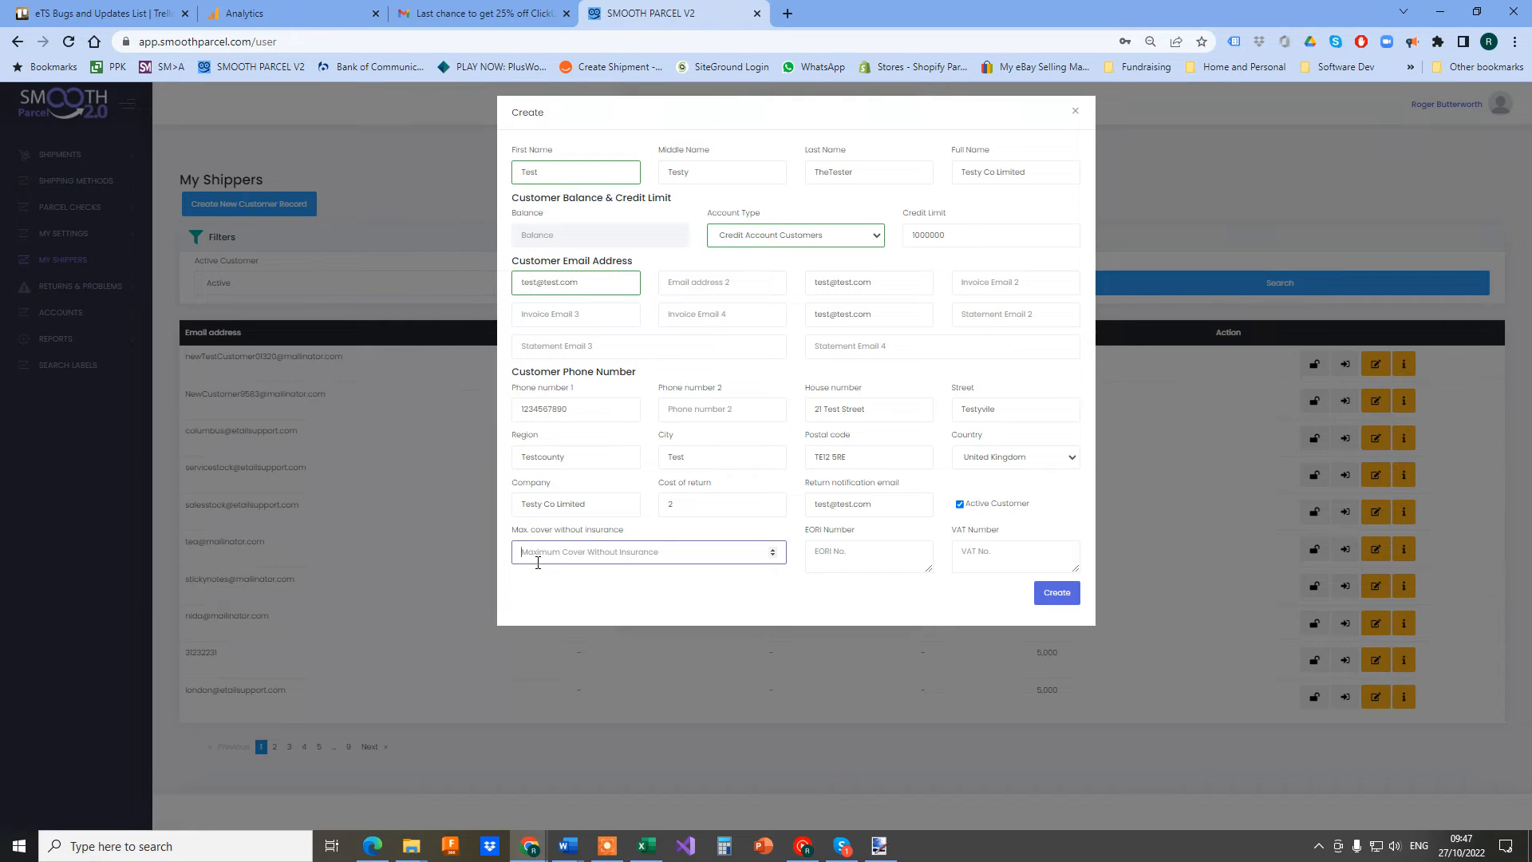
Set maximum cover without insurance to 1 and enter the EORI number, reusing it for VAT
type("1")
left_click(837, 553)
type("GB")
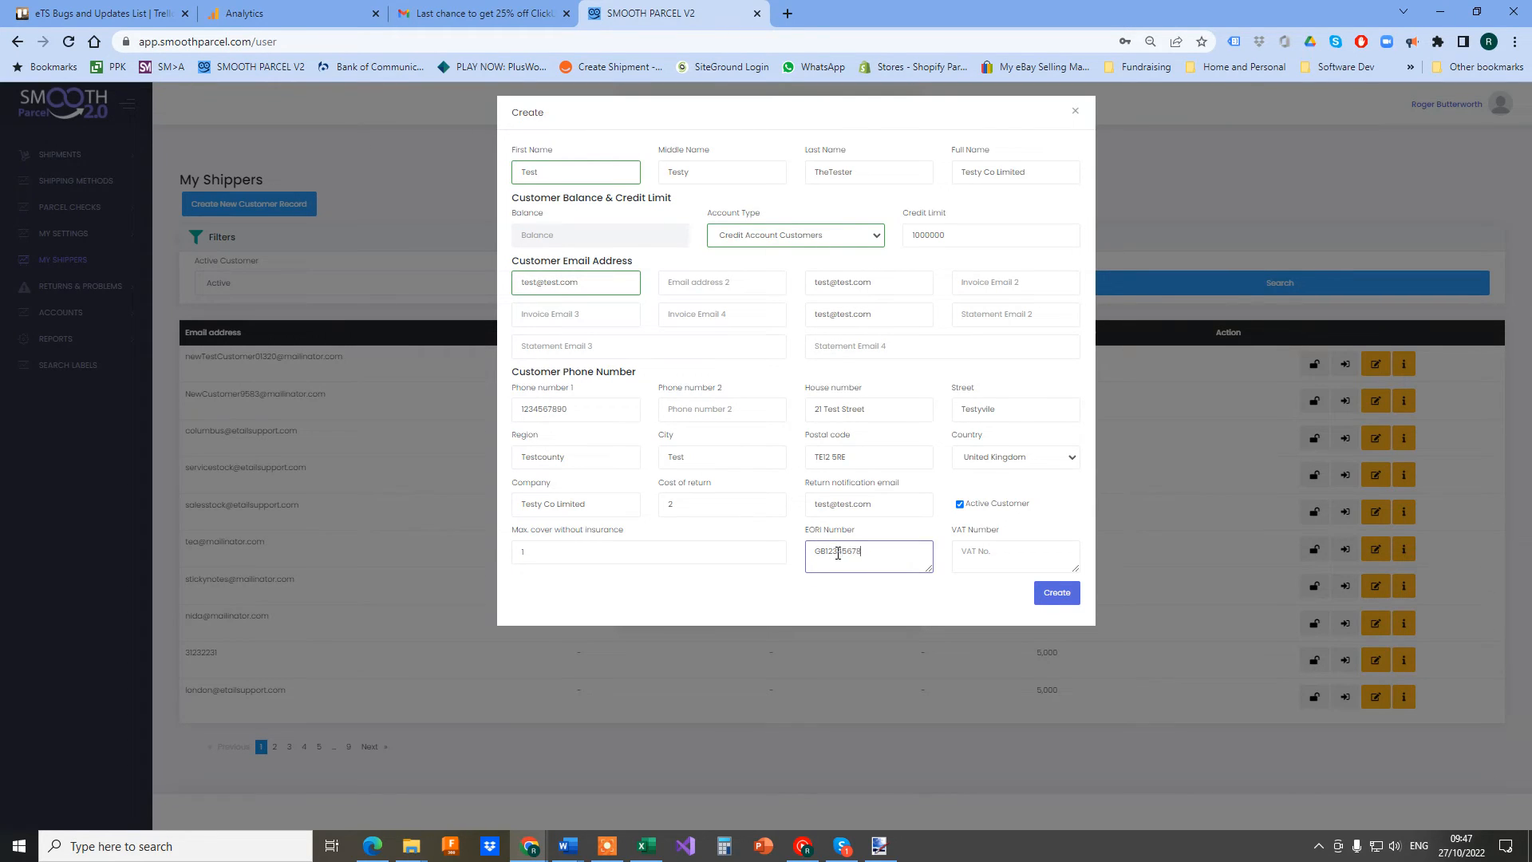
double_click(852, 550)
left_click(1022, 552)
key("ctrl+v")
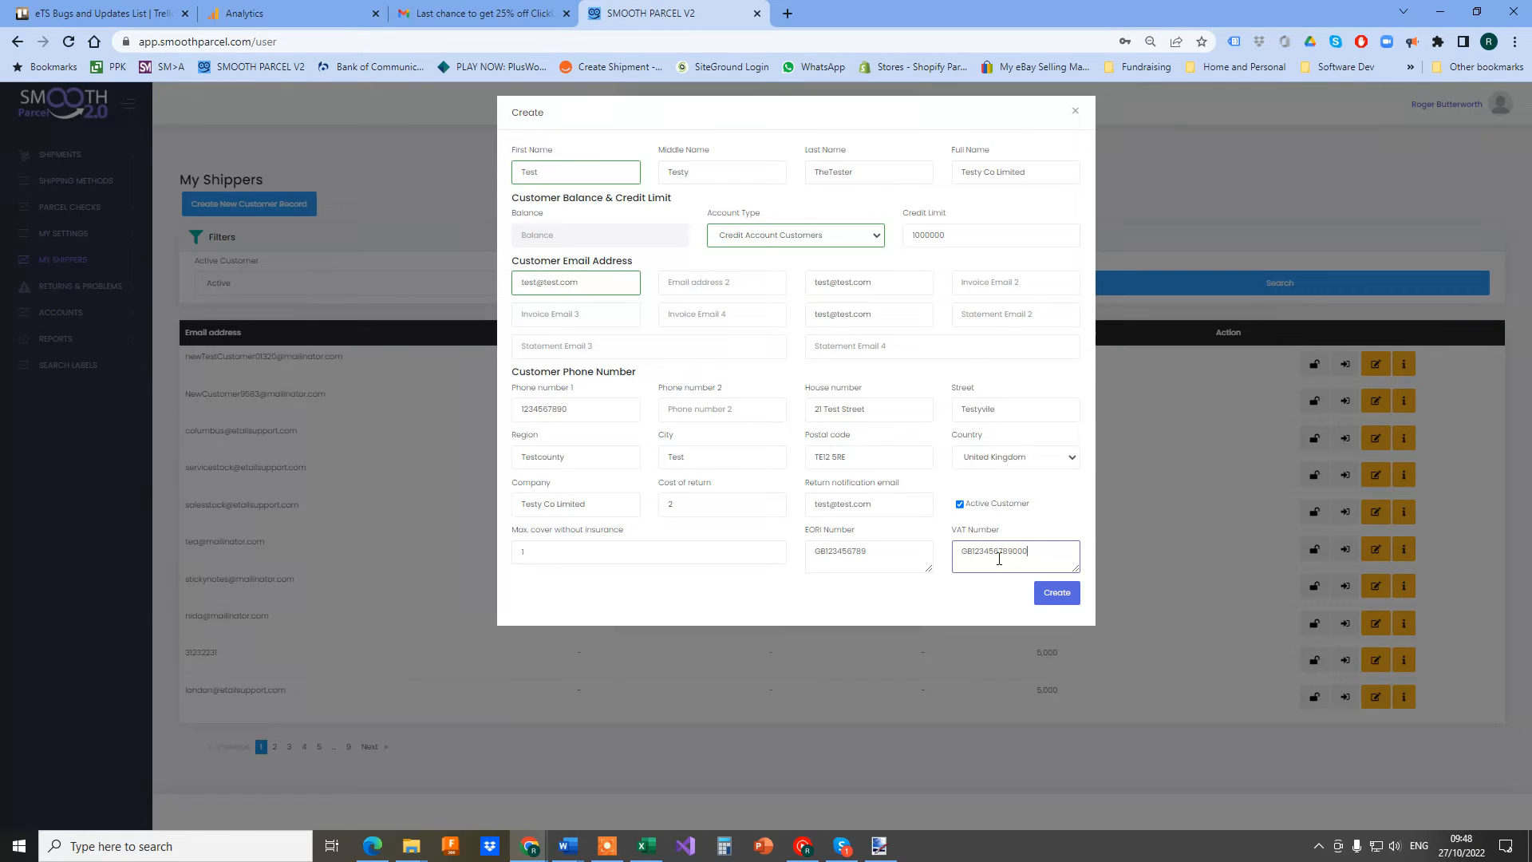
Create the Testy Co Limited record and acknowledge the New User Created confirmation
left_click(1070, 601)
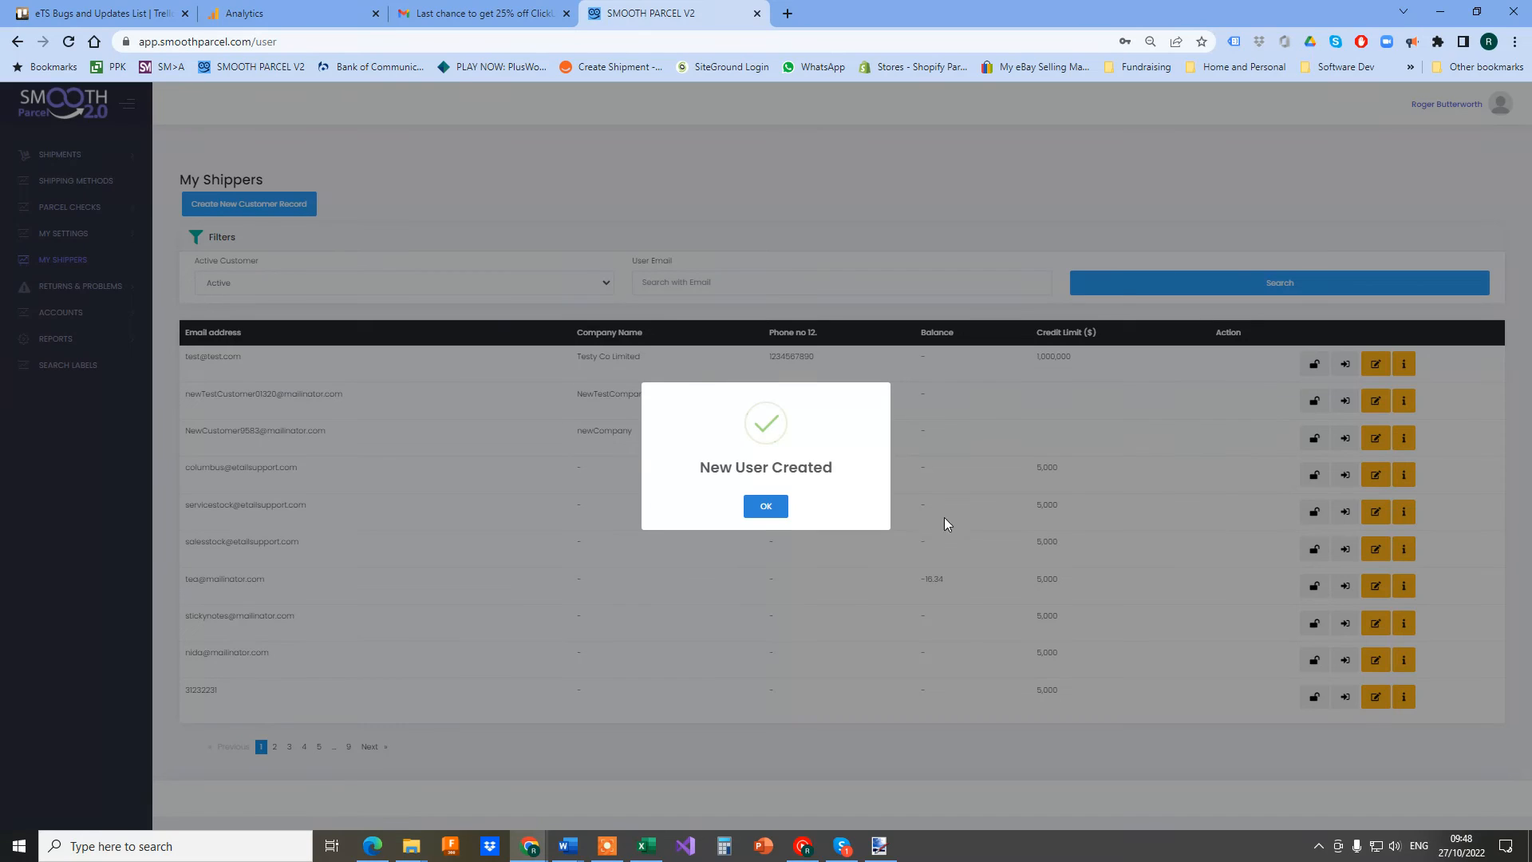
left_click(765, 506)
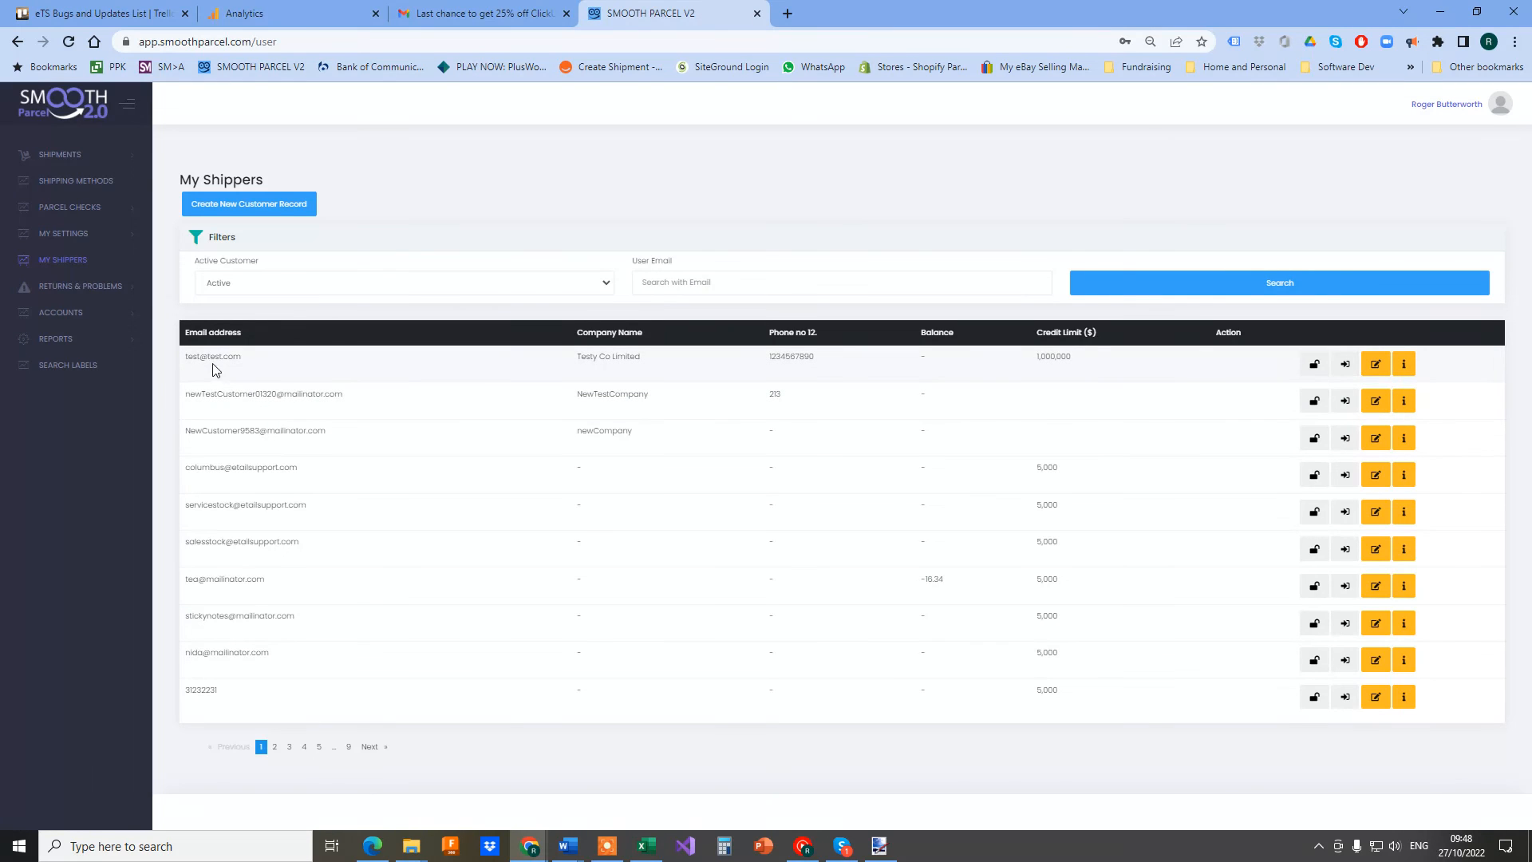
Open the Testy Co Limited details page and highlight its email and generated password
left_click(1375, 366)
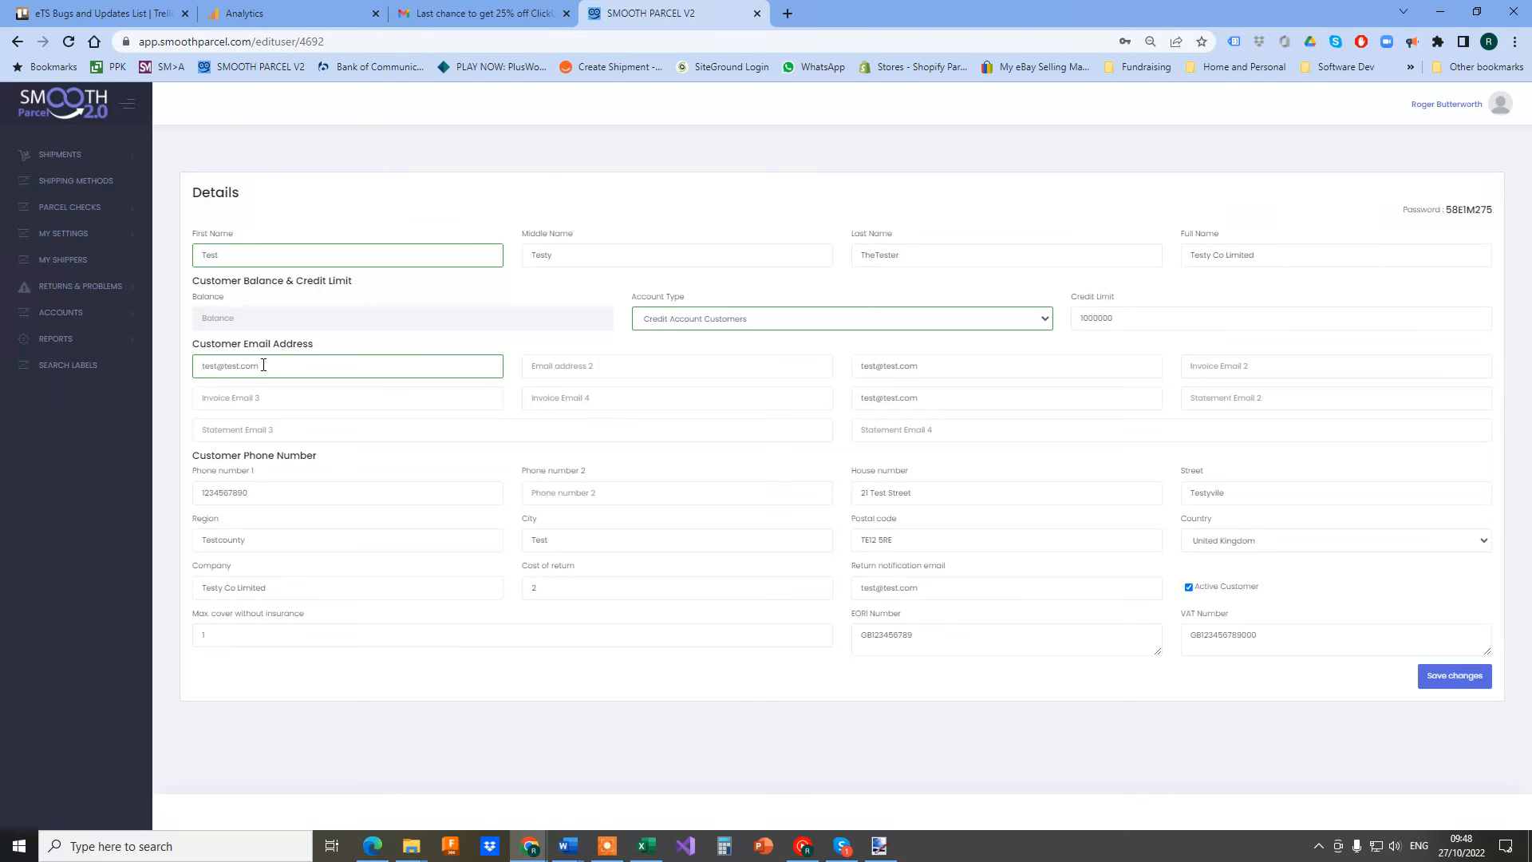
triple_click(200, 365)
left_click_drag(1492, 210, 1445, 212)
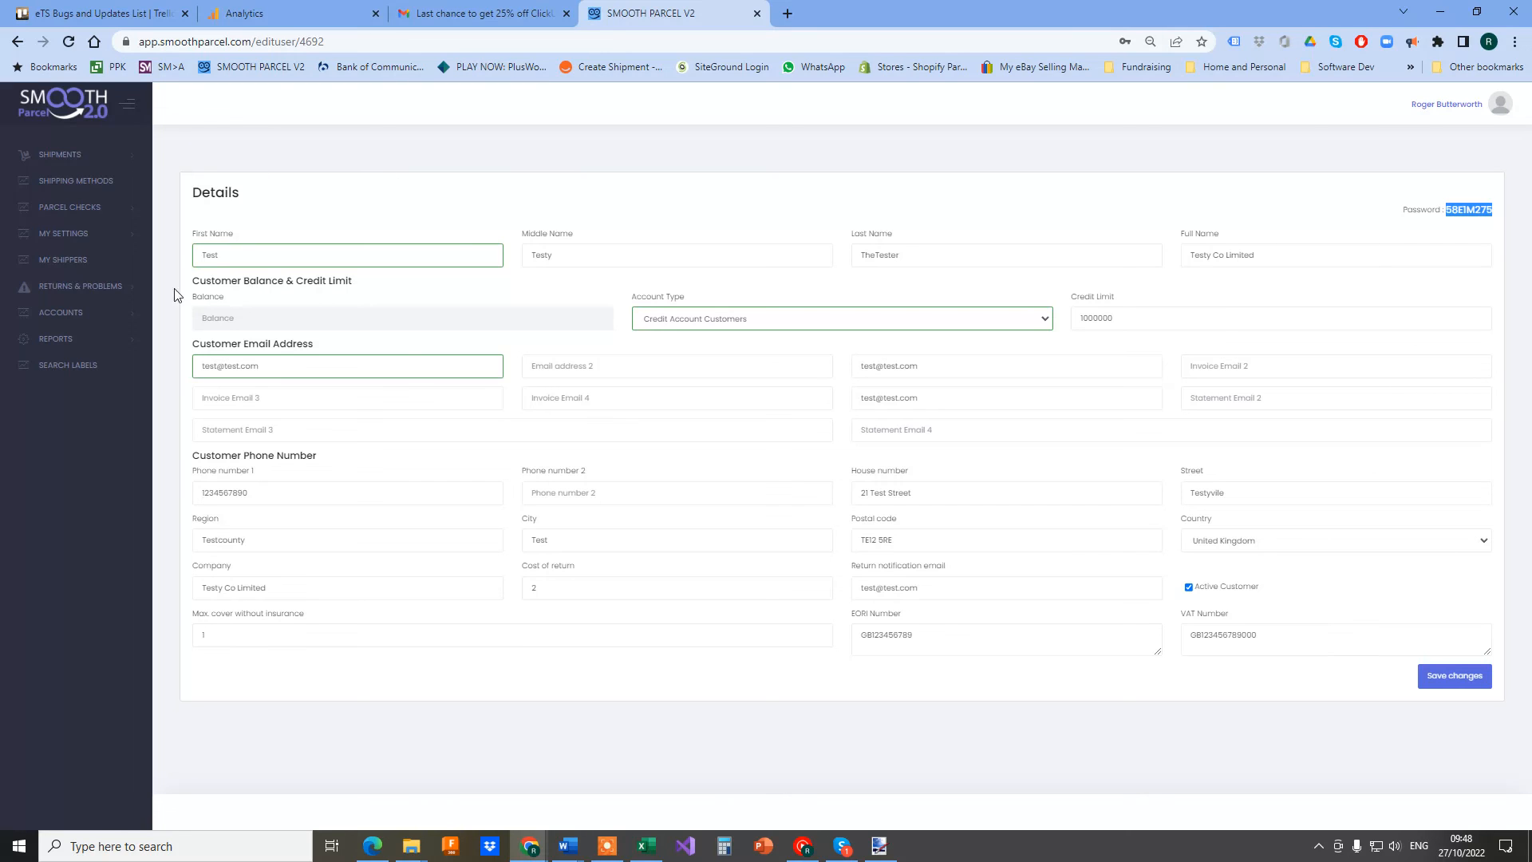